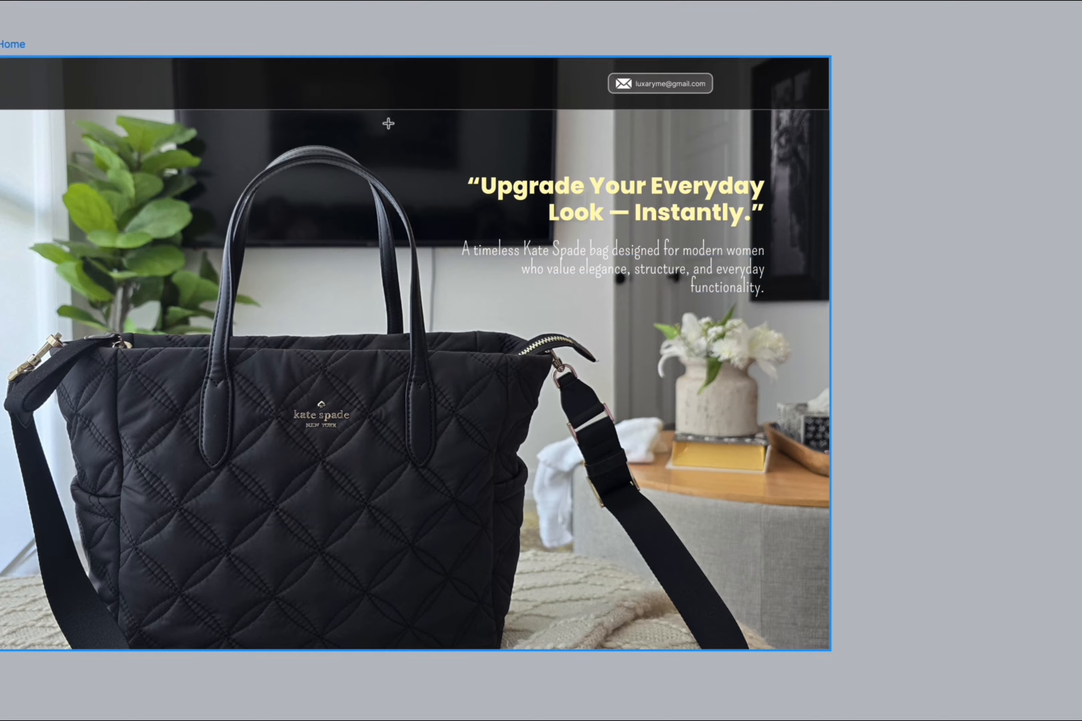
{"action": "left_click_drag", "start_coordinate": [423, 92], "coordinate": [829, 466]}
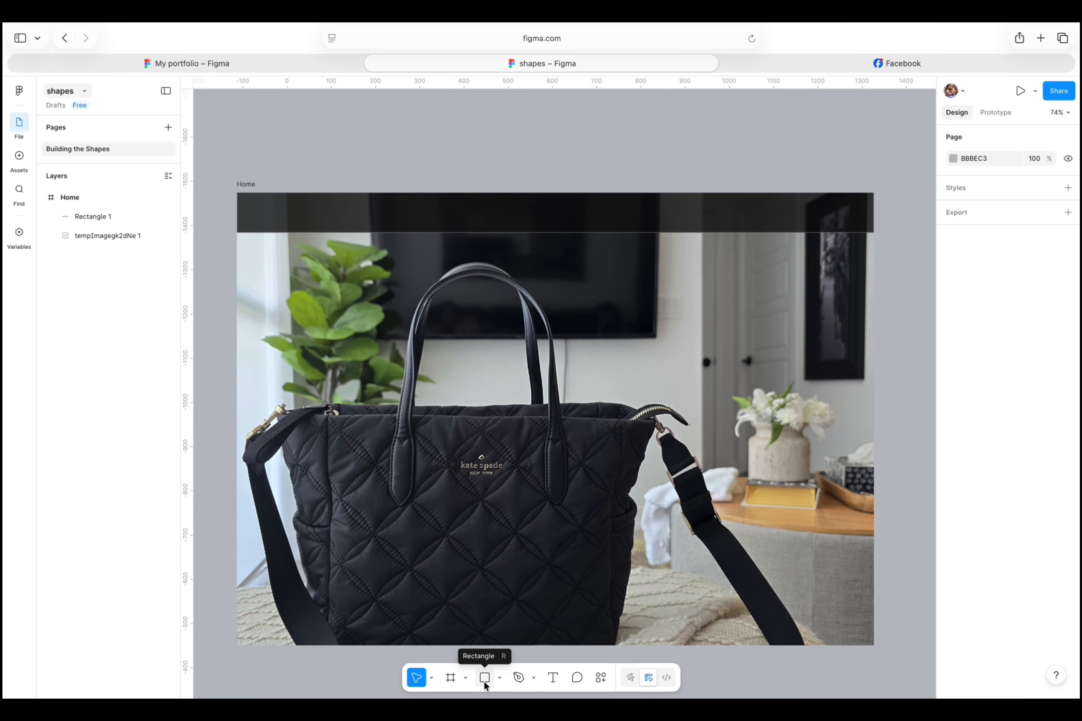
- Draw a rectangle about 245 by 36 in the dark header bar, above the doors and vertically centred in the bar
{"action": "left_click", "coordinate": [484, 679]}
{"action": "left_click", "coordinate": [500, 678]}
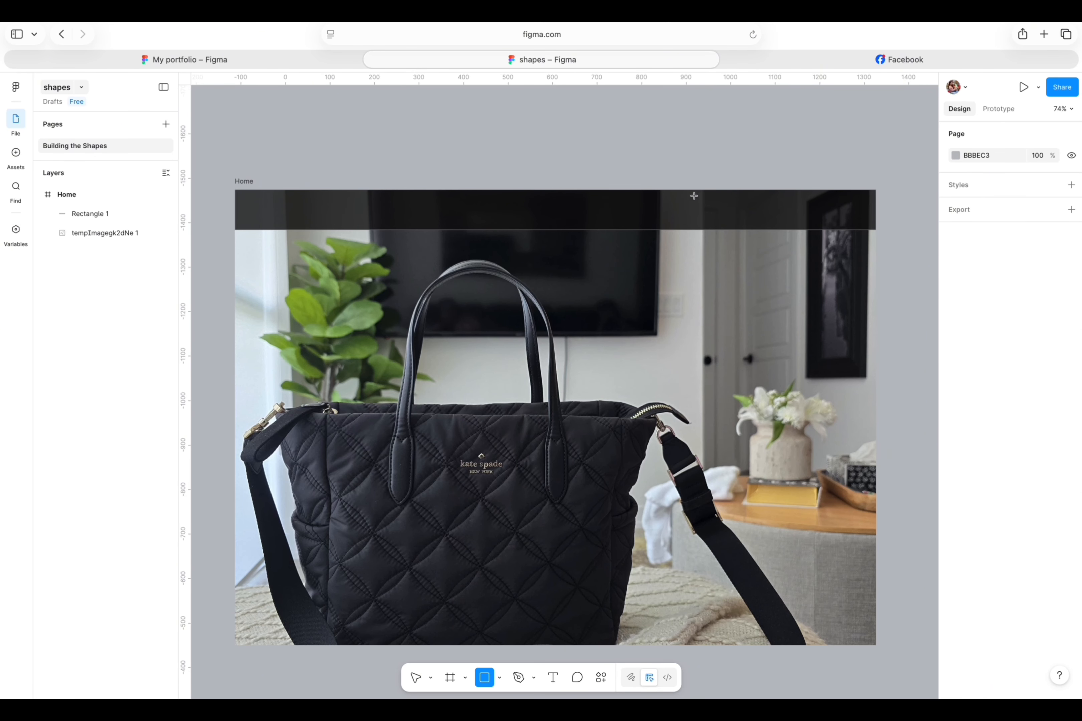
{"action": "mouse_move", "coordinate": [693, 196]}
{"action": "left_mouse_down"}
{"action": "mouse_move", "coordinate": [804, 214]}
{"action": "mouse_move", "coordinate": [766, 215]}
{"action": "left_mouse_up"}
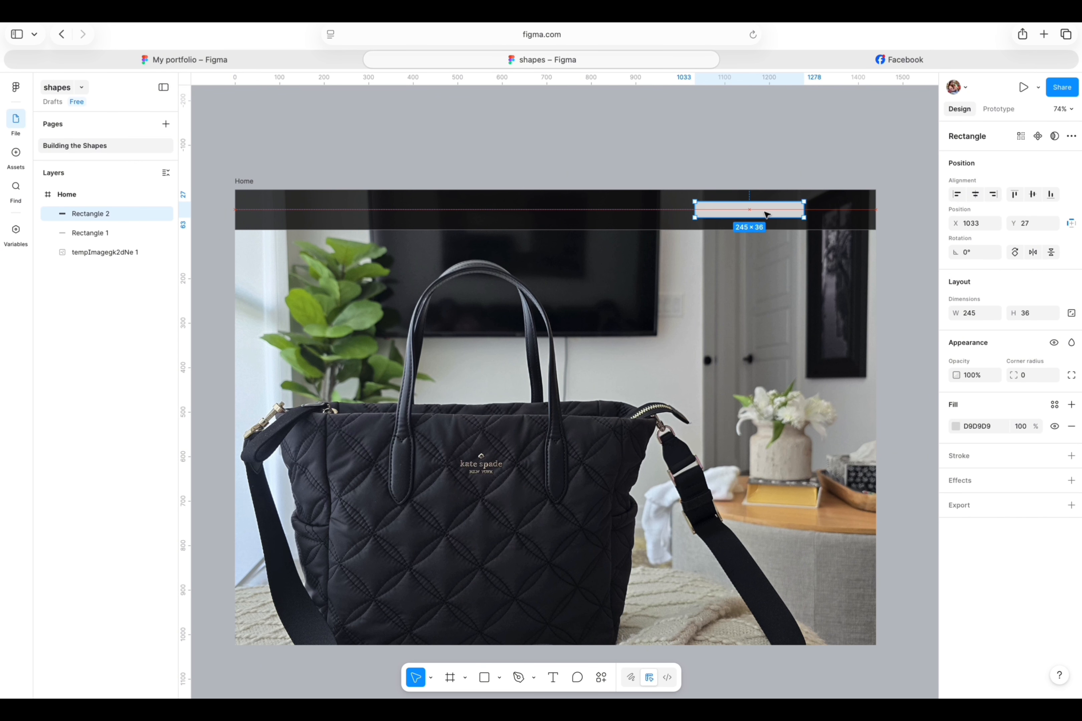
{"action": "left_click", "coordinate": [790, 163]}
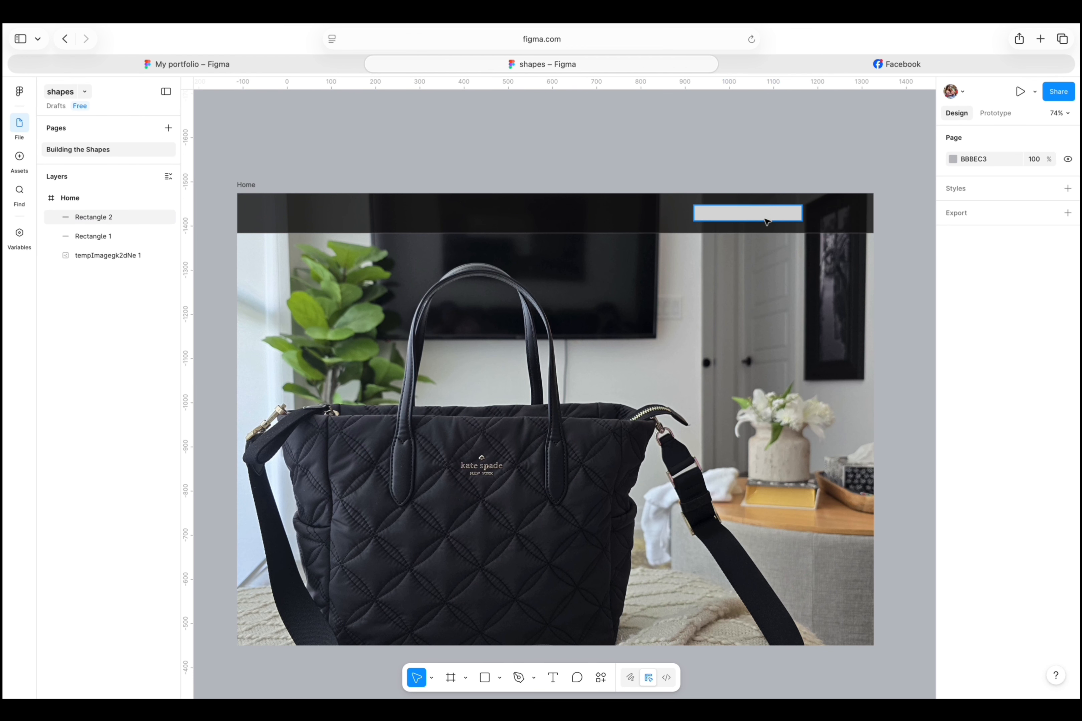
{"action": "left_click", "coordinate": [768, 214]}
{"action": "left_click", "coordinate": [773, 132]}
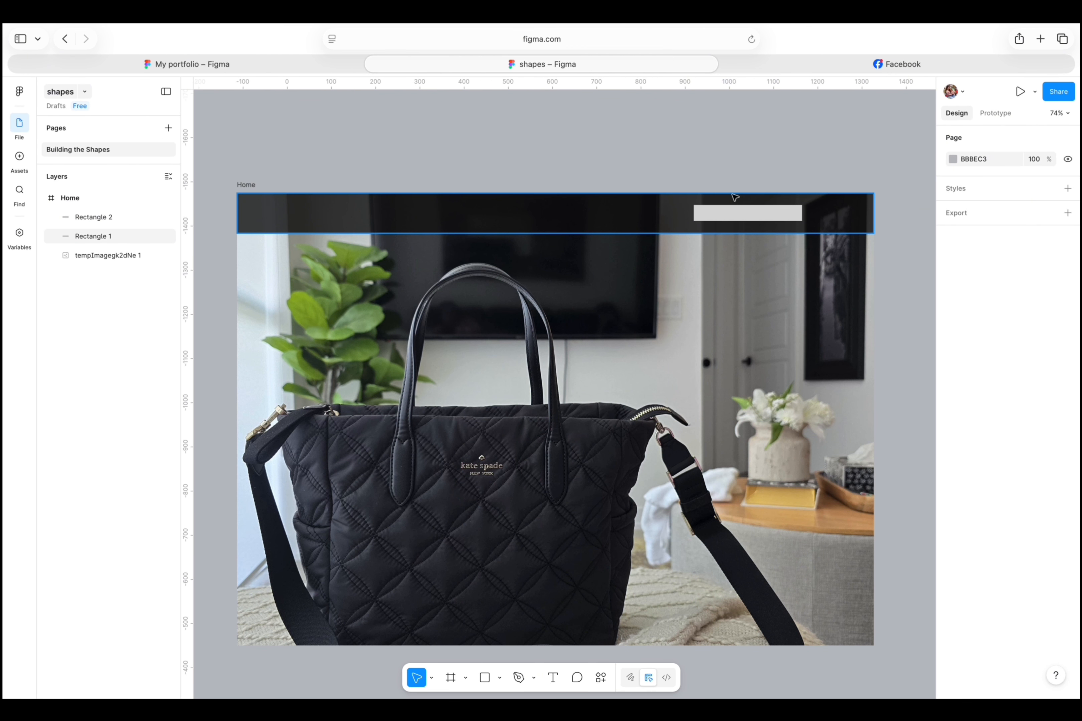
- Change the small header rectangle's fill to the near-white colour FFF8F8
{"action": "scroll", "coordinate": [730, 194], "scroll_direction": "up", "scroll_amount": 5}
{"action": "left_click", "coordinate": [770, 236]}
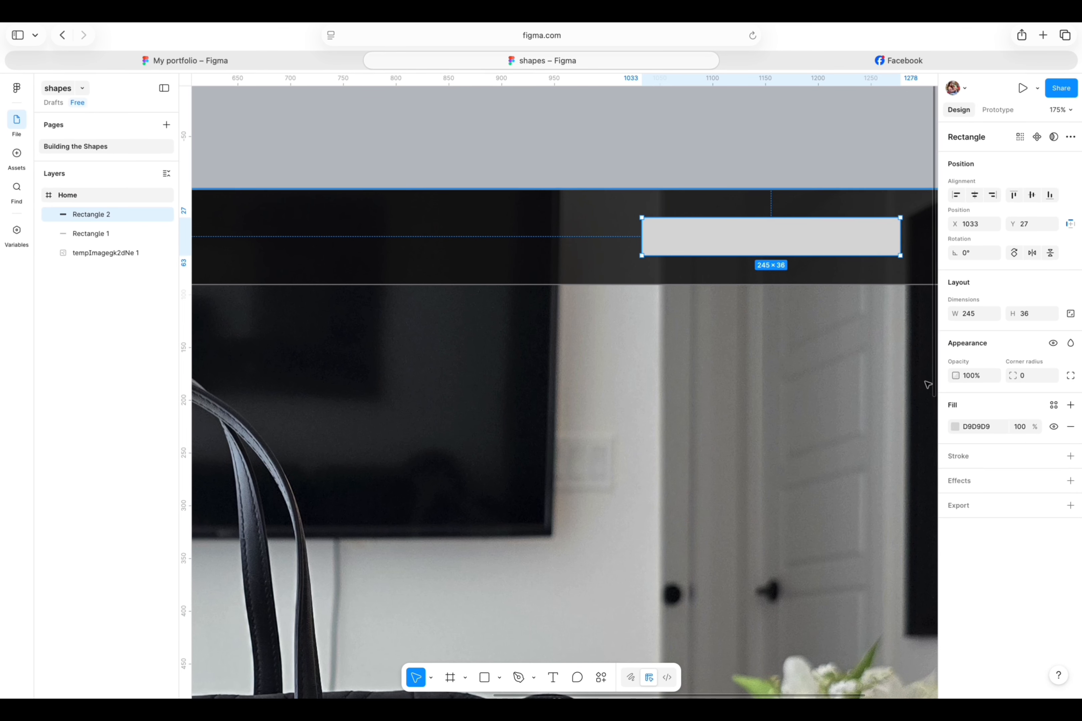
{"action": "left_click", "coordinate": [952, 427]}
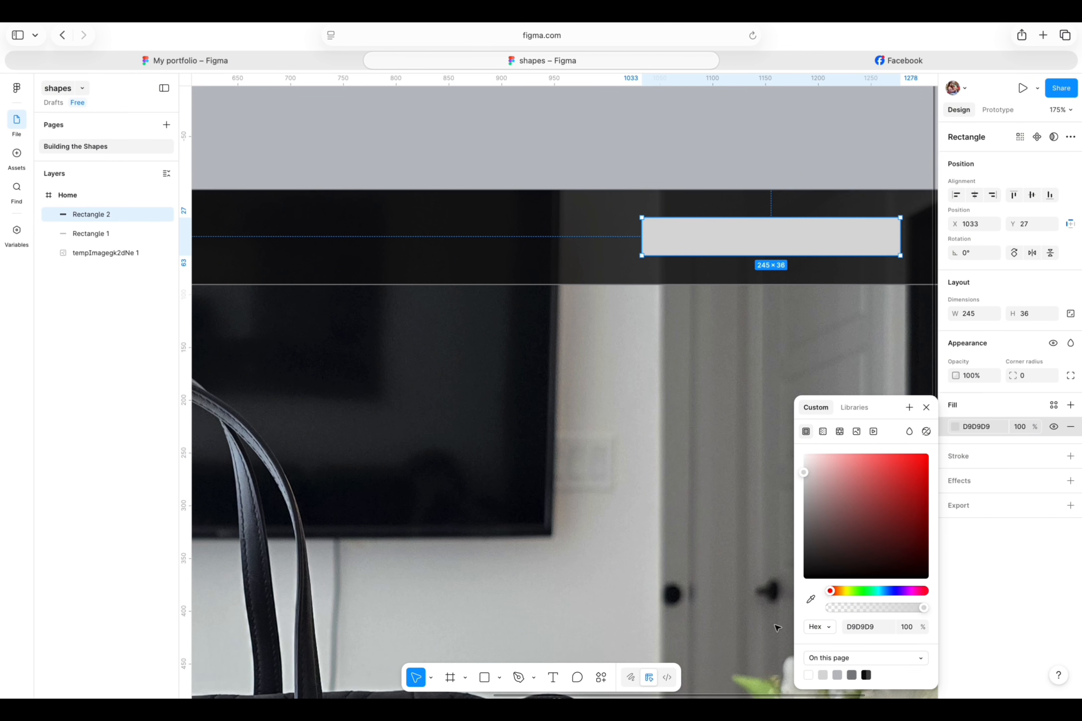
{"action": "left_click", "coordinate": [771, 209]}
{"action": "left_click", "coordinate": [768, 230]}
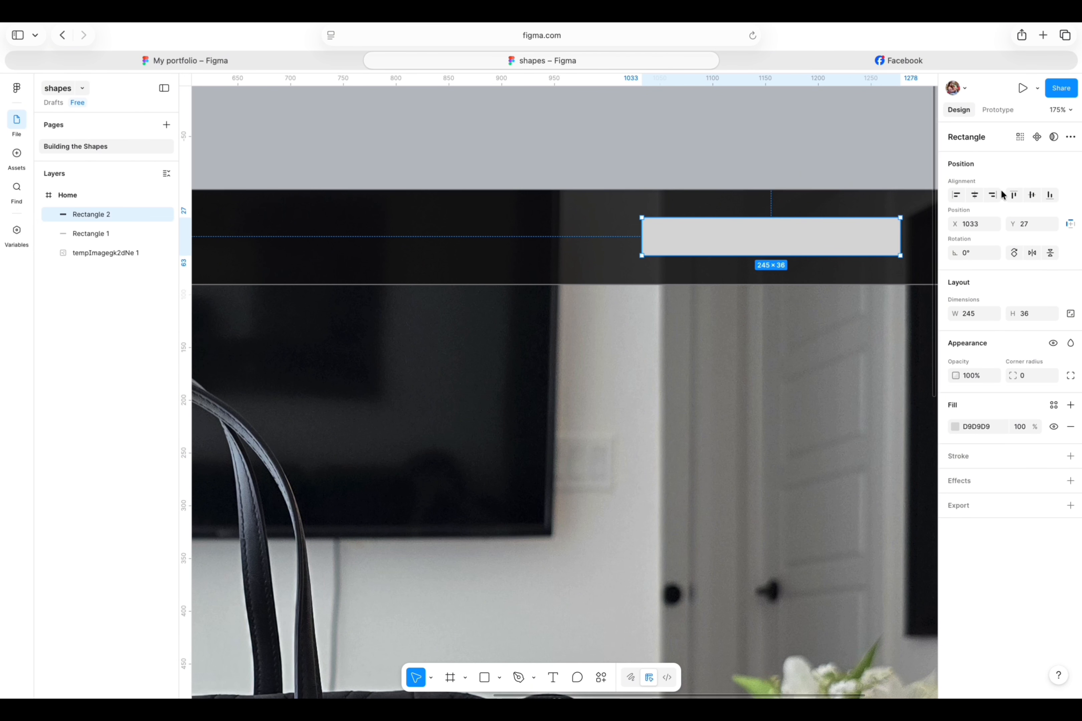
{"action": "left_click", "coordinate": [954, 427]}
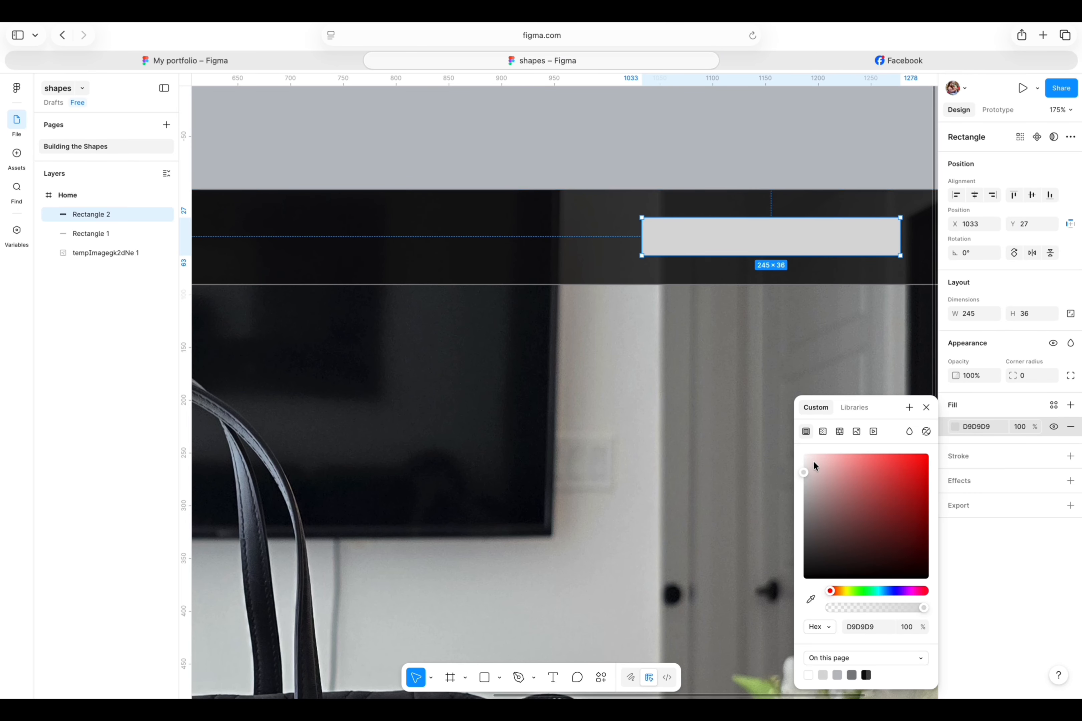
{"action": "left_click_drag", "start_coordinate": [813, 460], "coordinate": [805, 456]}
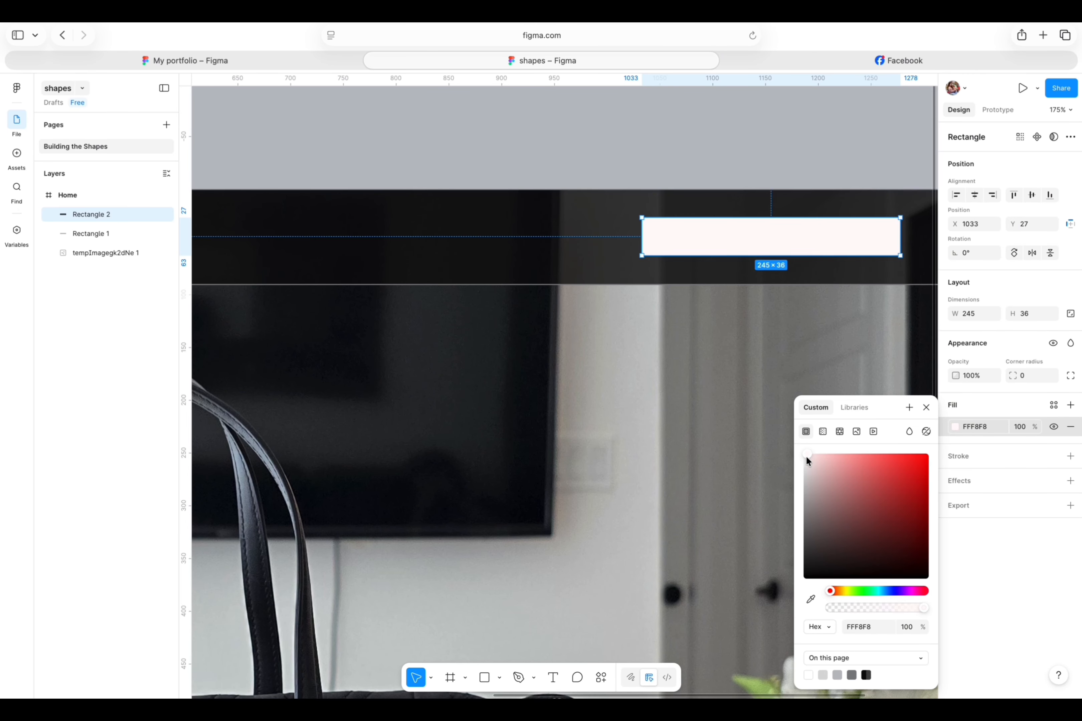
{"action": "left_click", "coordinate": [749, 180]}
{"action": "left_click", "coordinate": [676, 242]}
{"action": "left_click", "coordinate": [664, 179]}
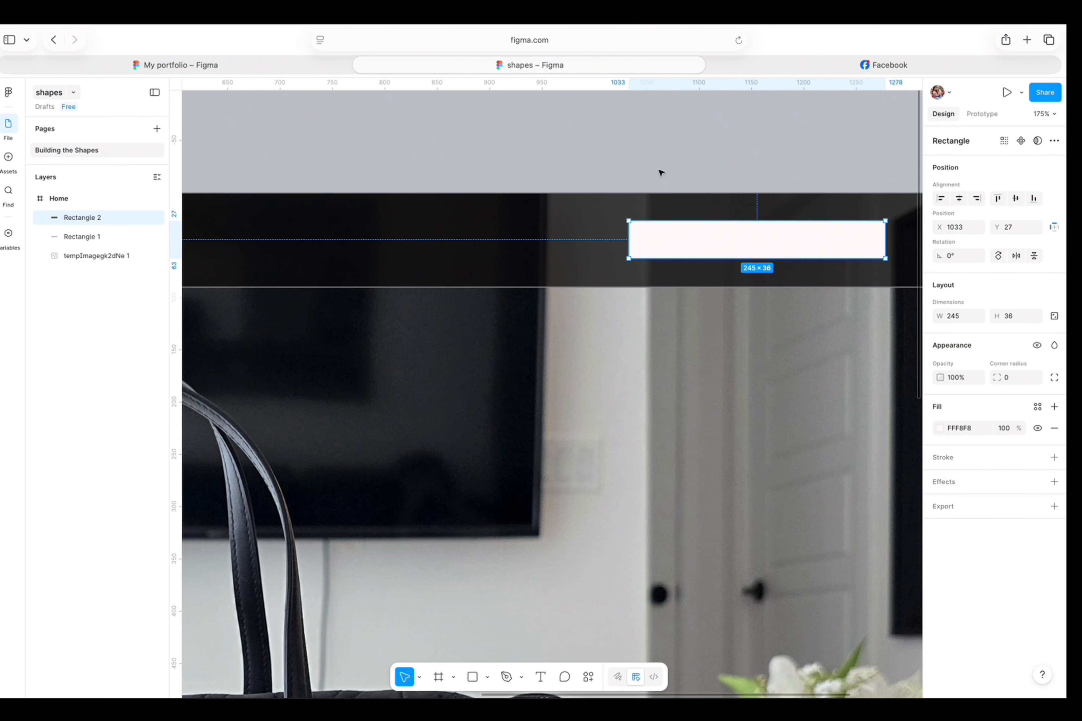
- Try a corner radius of 20 on the header rectangle and settle on a radius of 10
{"action": "left_click", "coordinate": [660, 173]}
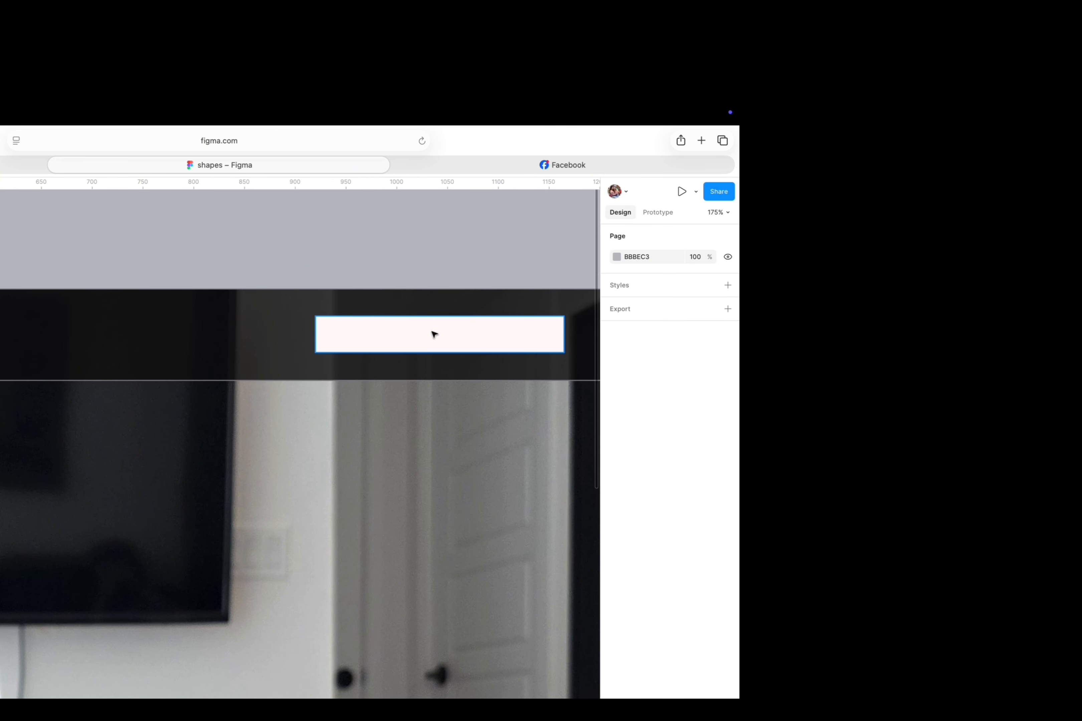
{"action": "left_click", "coordinate": [500, 330]}
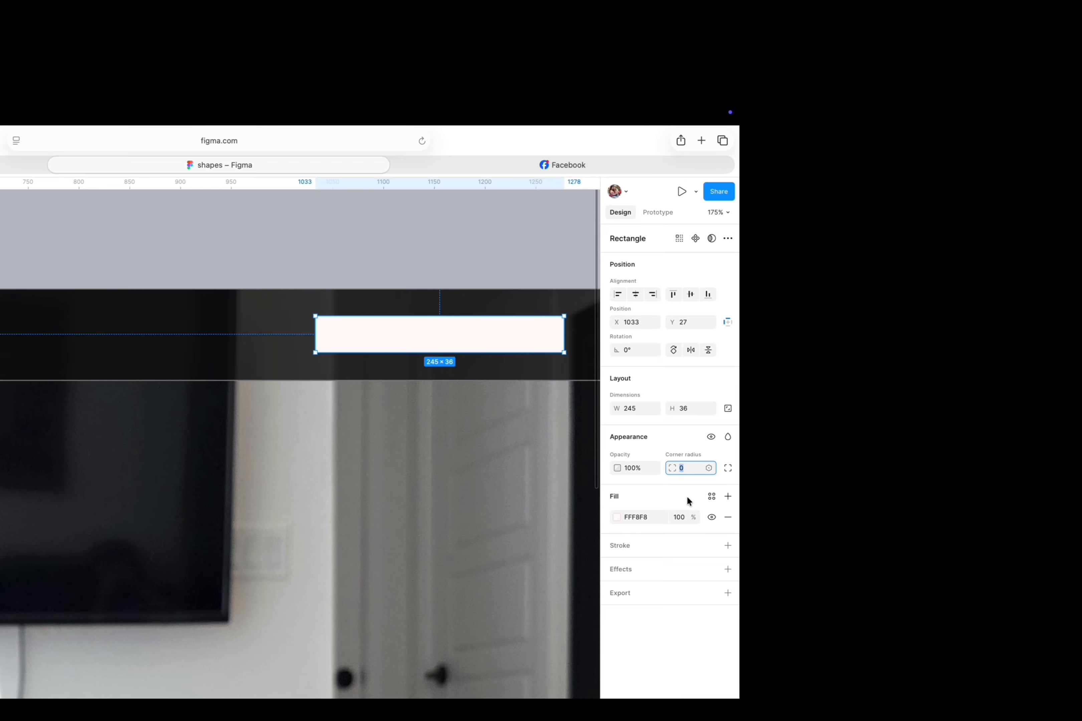
{"action": "type", "text": "20"}
{"action": "key", "text": "Return"}
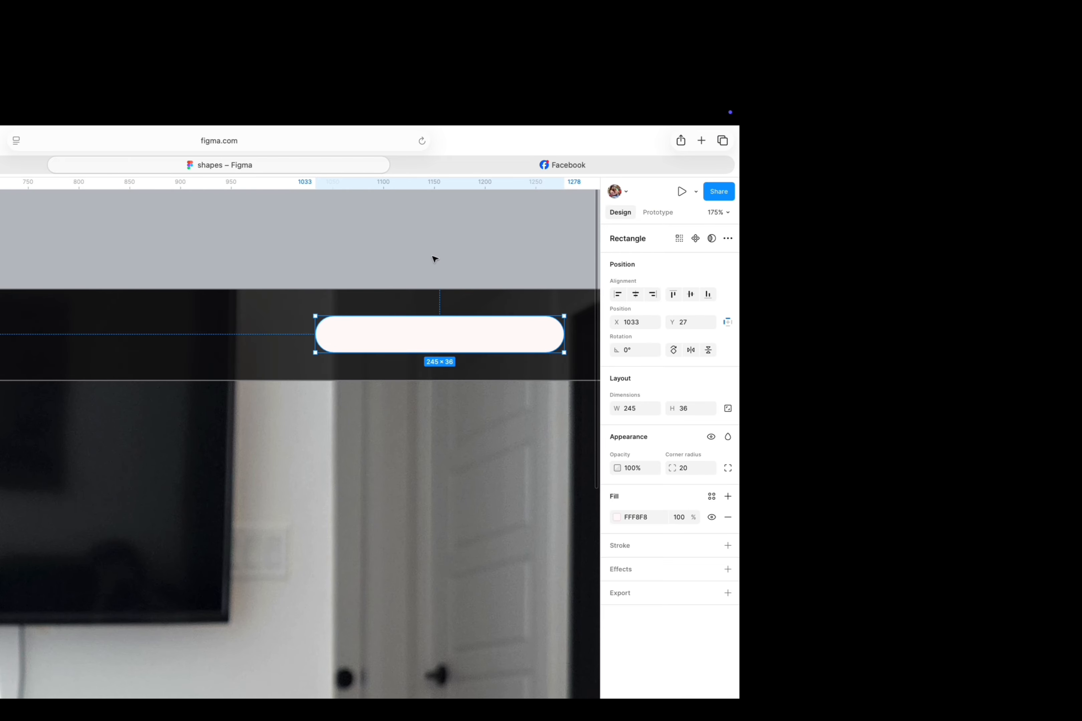
{"action": "left_click", "coordinate": [681, 470]}
{"action": "type", "text": "10"}
{"action": "key", "text": "Return"}
{"action": "left_click", "coordinate": [456, 258]}
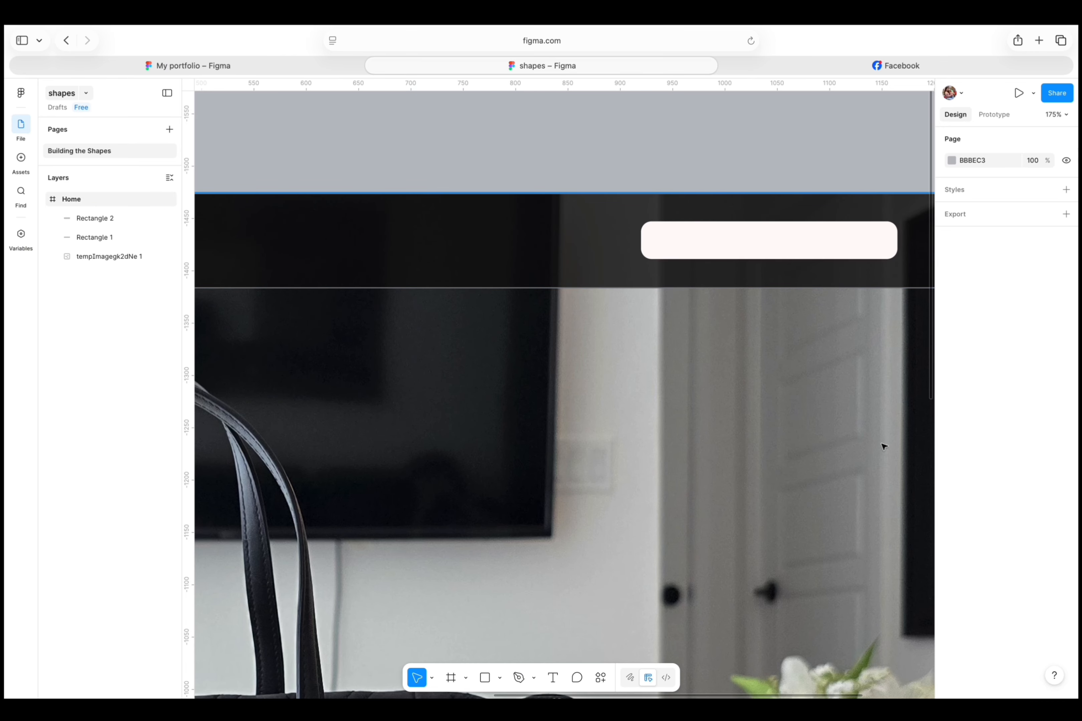
- Add an inside stroke to the rounded header rectangle and open its colour for editing
{"action": "left_click", "coordinate": [735, 240]}
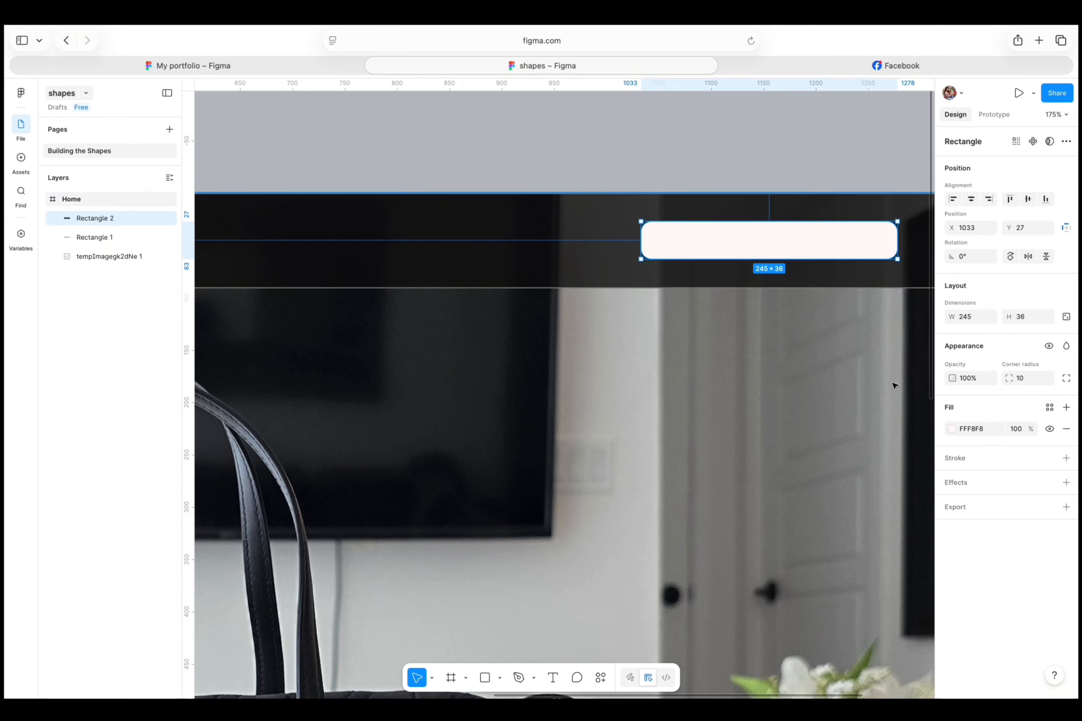
{"action": "left_click", "coordinate": [973, 461]}
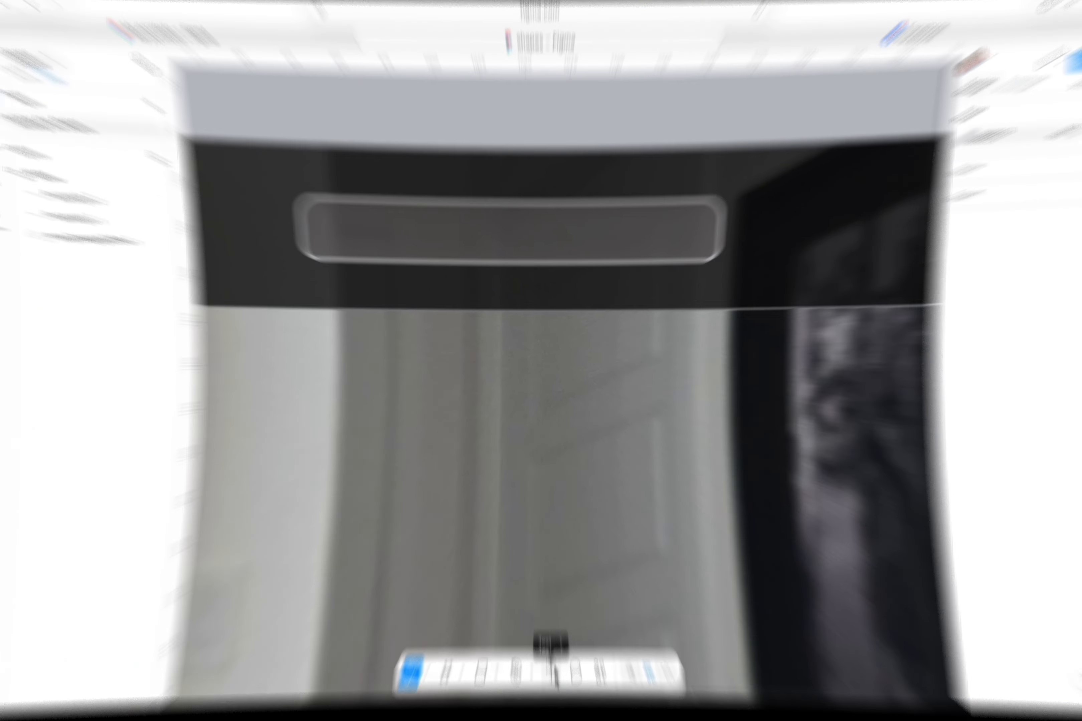
- Add the contact e-mail address as text and centre it inside the rounded rectangle
{"action": "left_click", "coordinate": [554, 677]}
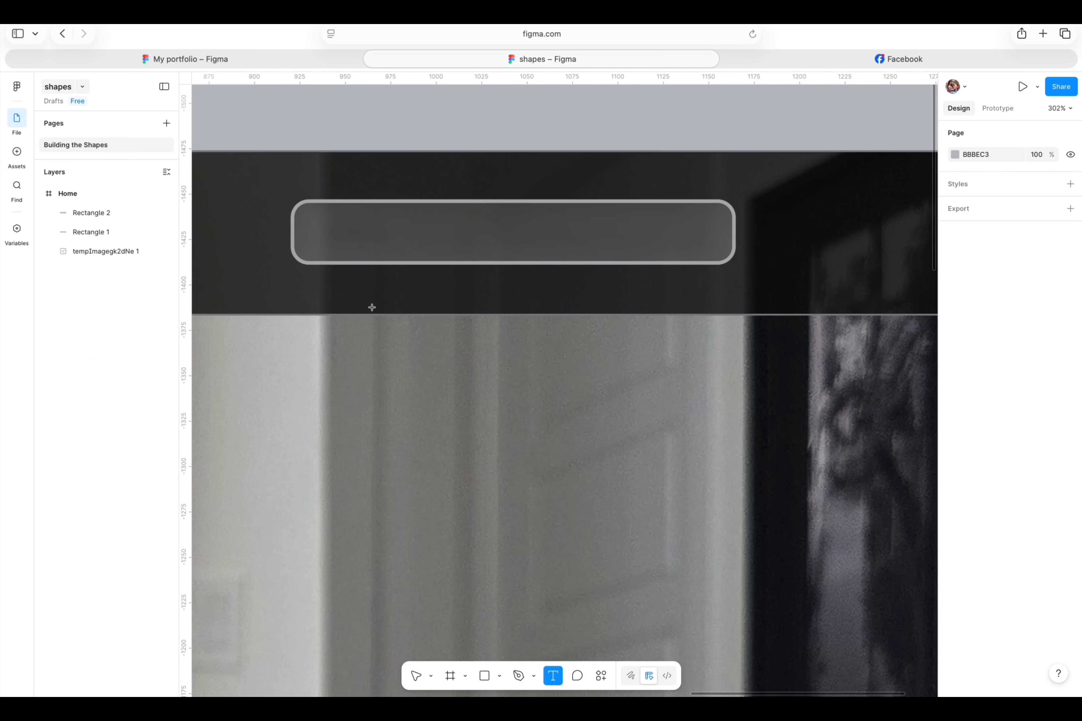
{"action": "left_click", "coordinate": [347, 228]}
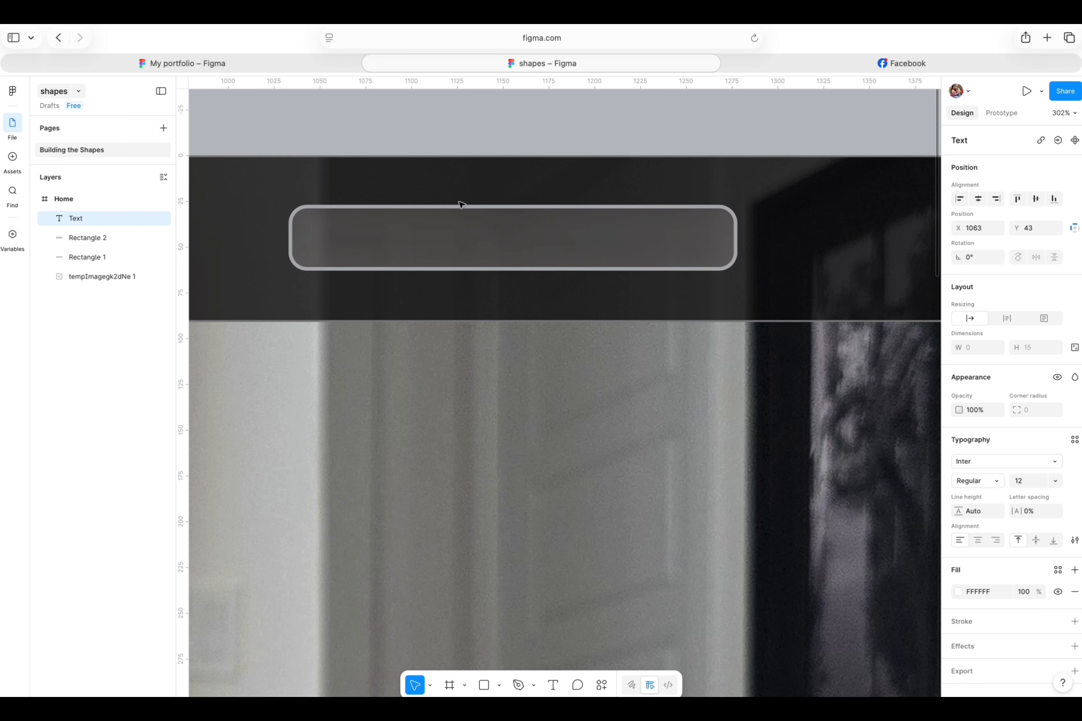
{"action": "type", "text": "f"}
{"action": "key", "text": "BackSpace"}
{"action": "type", "text": "luxary"}
{"action": "type", "text": "can"}
{"action": "key", "text": "BackSpace"}
{"action": "key", "text": "BackSpace"}
{"action": "key", "text": "BackSpace"}
{"action": "key", "text": "BackSpace"}
{"action": "key", "text": "BackSpace"}
{"action": "key", "text": "BackSpace"}
{"action": "key", "text": "BackSpace"}
{"action": "key", "text": "BackSpace"}
{"action": "key", "text": "BackSpace"}
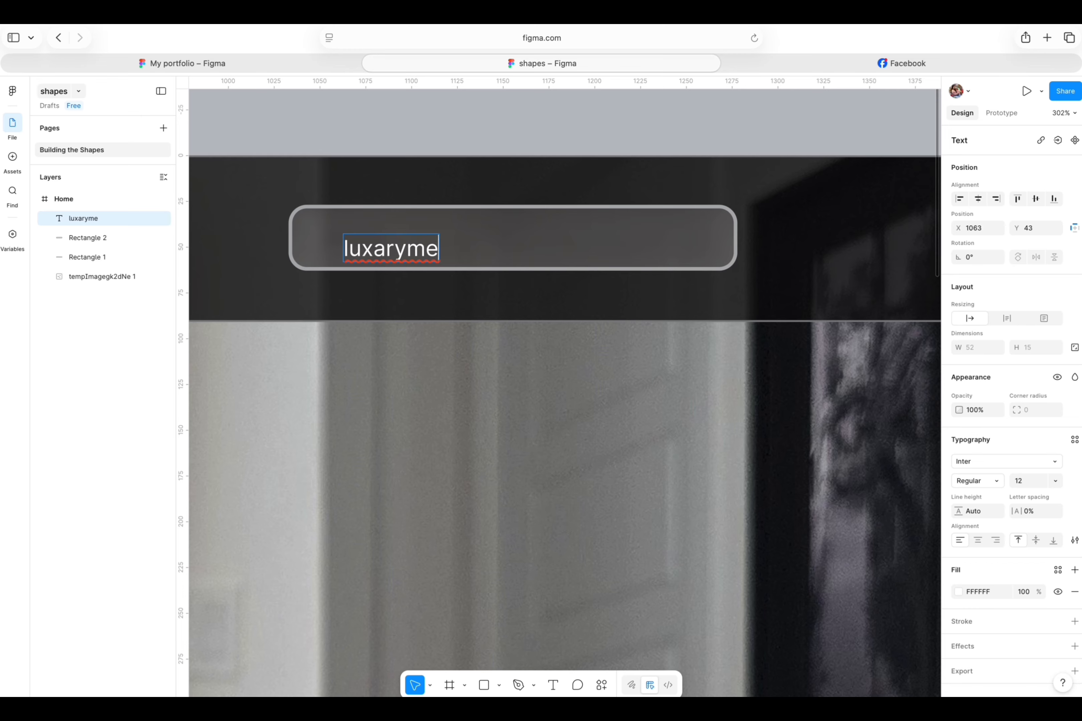
{"action": "key", "text": "Escape"}
{"action": "left_click_drag", "start_coordinate": [478, 255], "coordinate": [537, 253]}
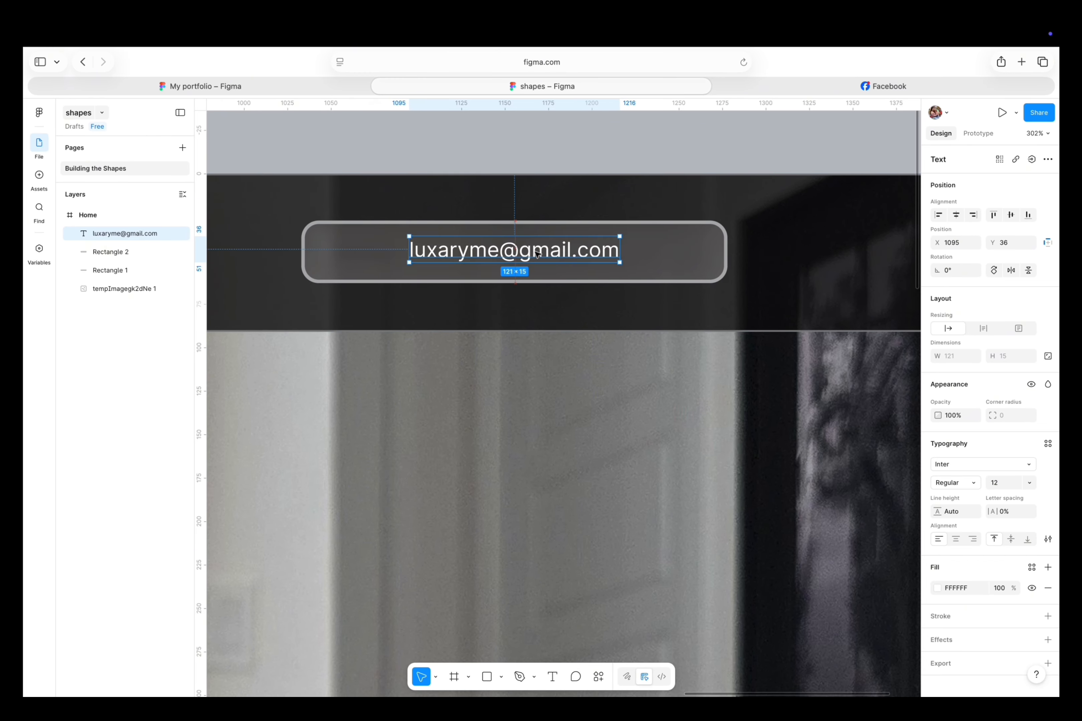
{"action": "key", "text": "Escape"}
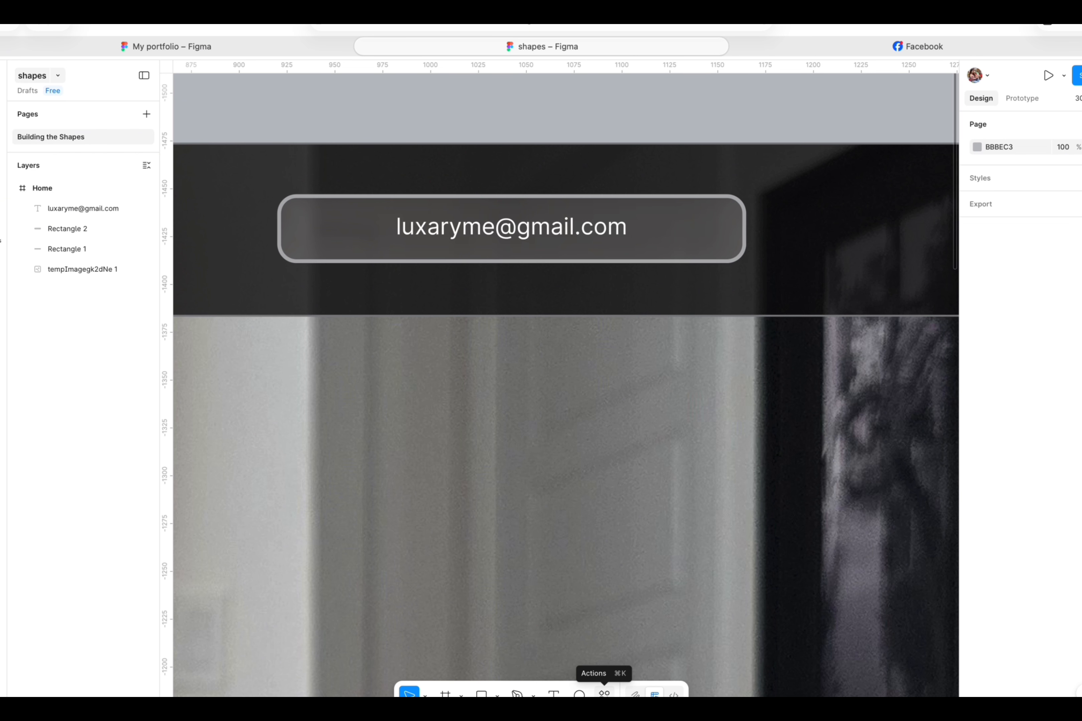
- Open the Icons8 plugin and search its icons for "email"
{"action": "left_click", "coordinate": [604, 693]}
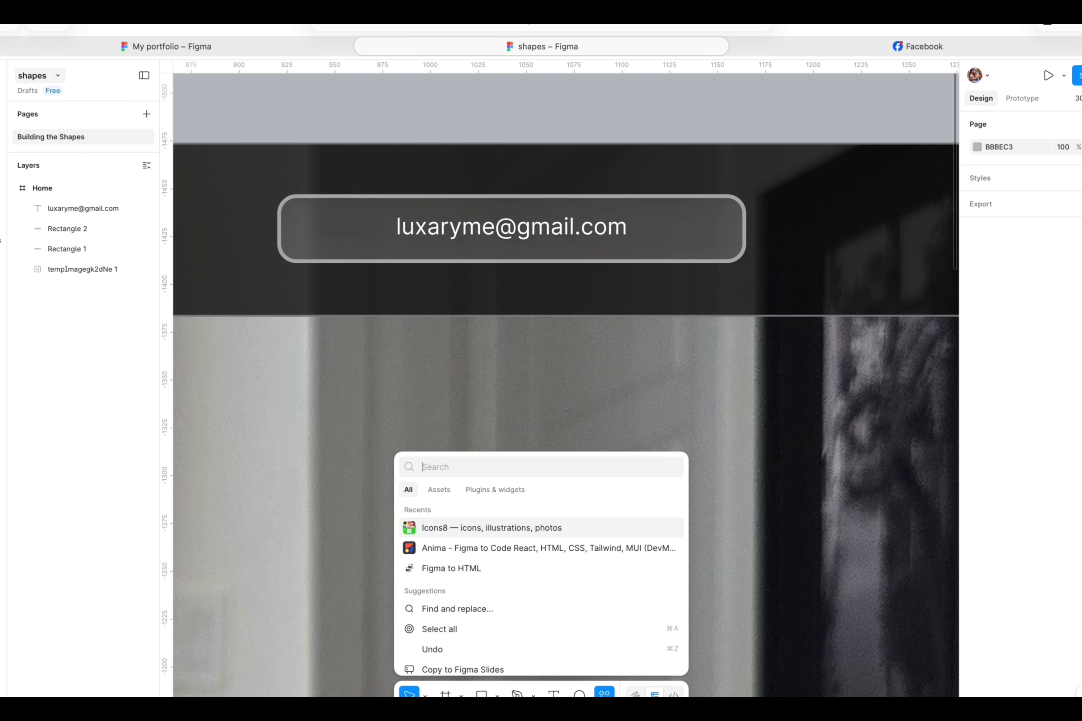
{"action": "left_click", "coordinate": [432, 528]}
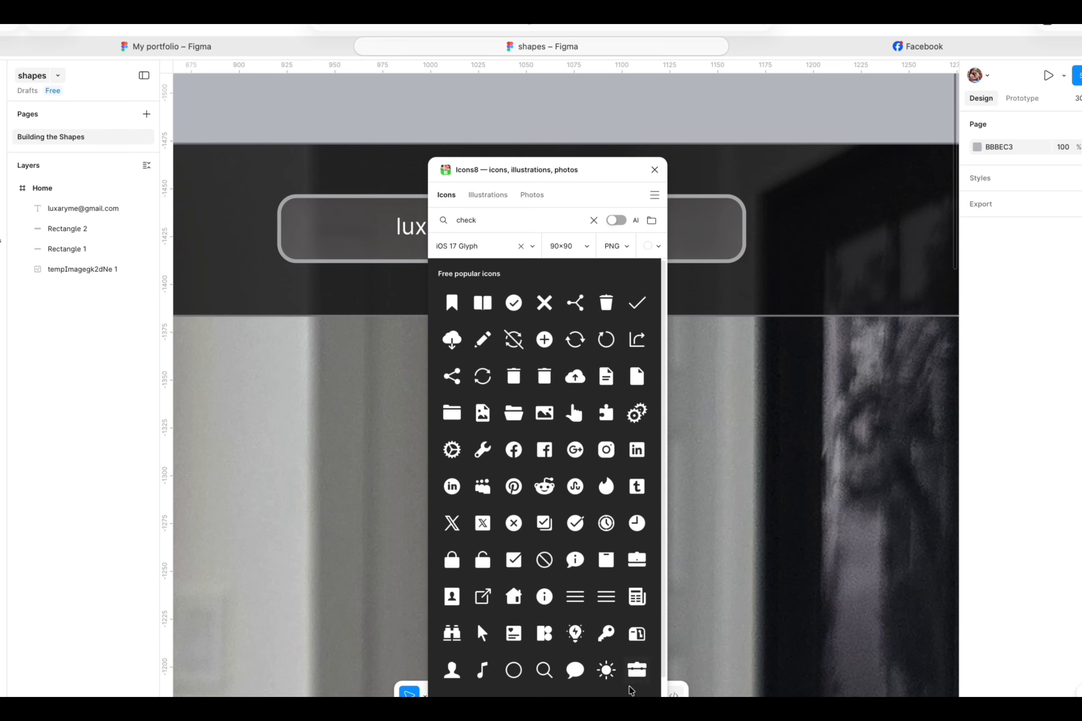
{"action": "left_click", "coordinate": [594, 222]}
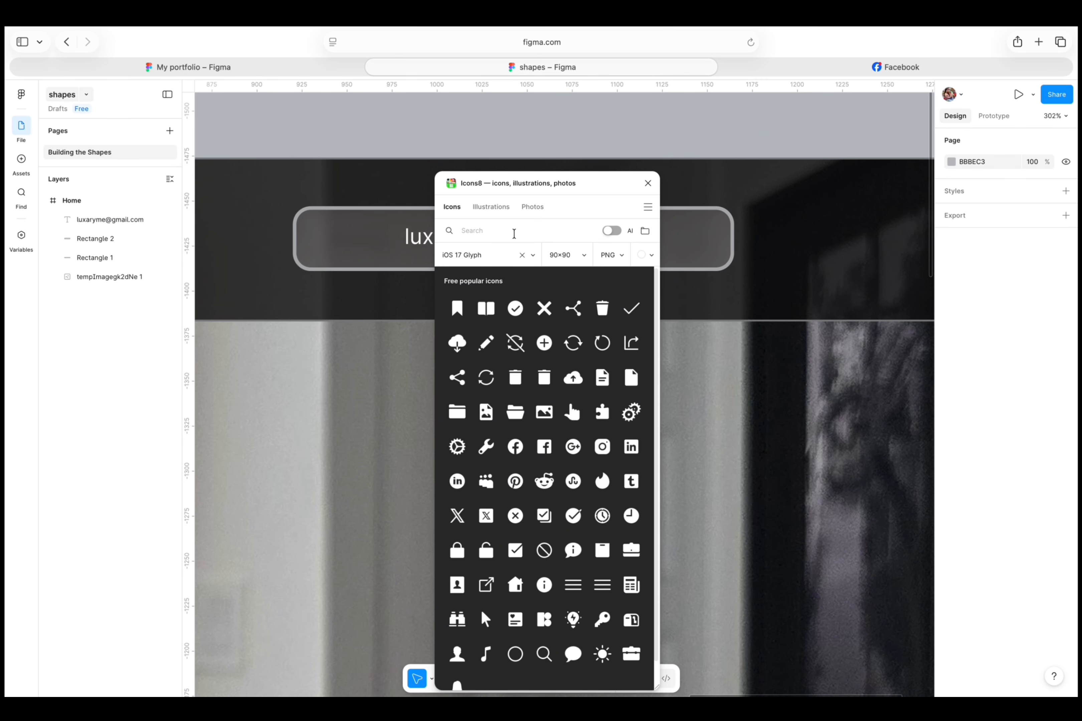
{"action": "type", "text": "email"}
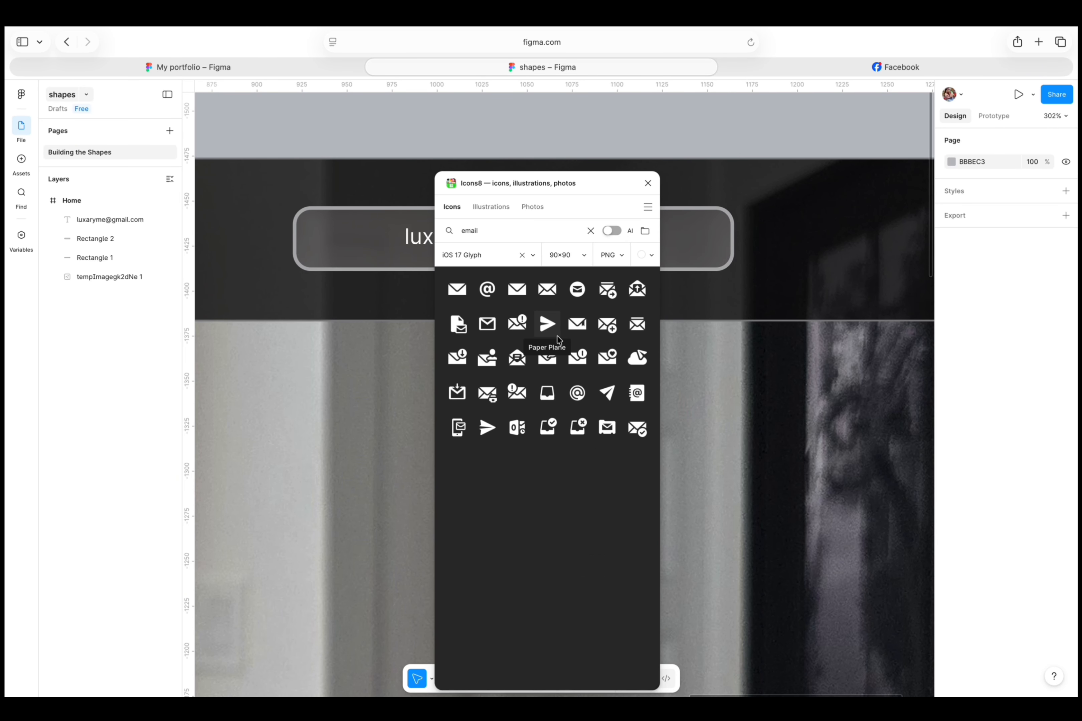
- Insert the Letter envelope icon onto the canvas and close the Icons8 plugin
{"action": "left_click", "coordinate": [588, 324]}
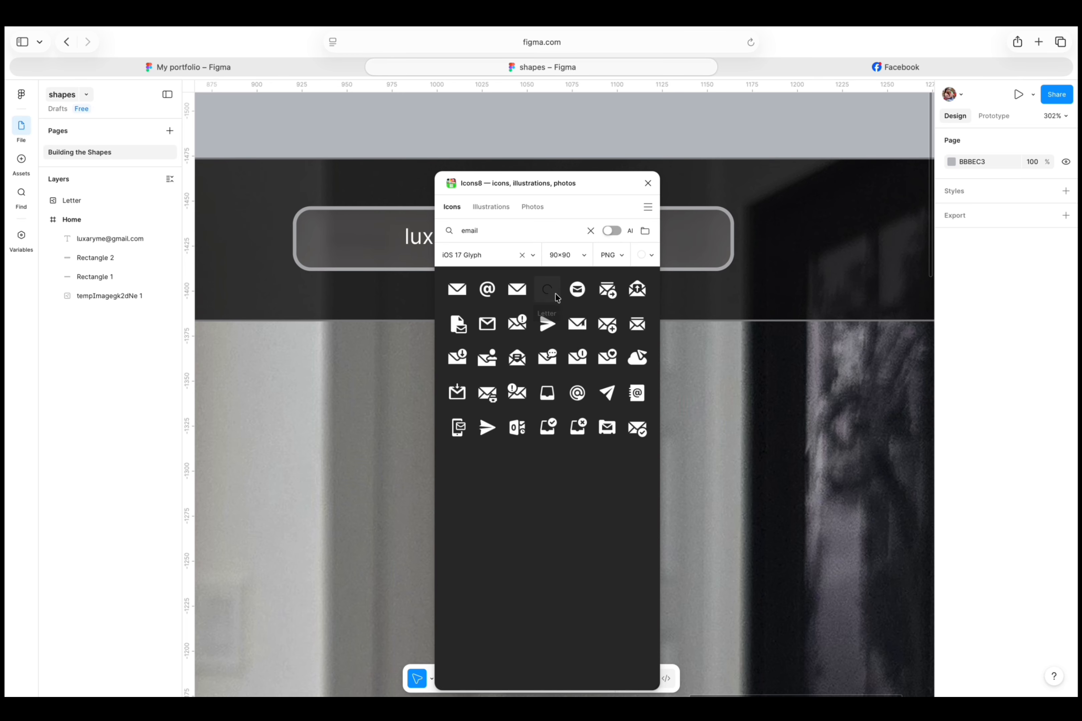
{"action": "left_click_drag", "start_coordinate": [605, 188], "coordinate": [865, 190]}
{"action": "left_click", "coordinate": [600, 398]}
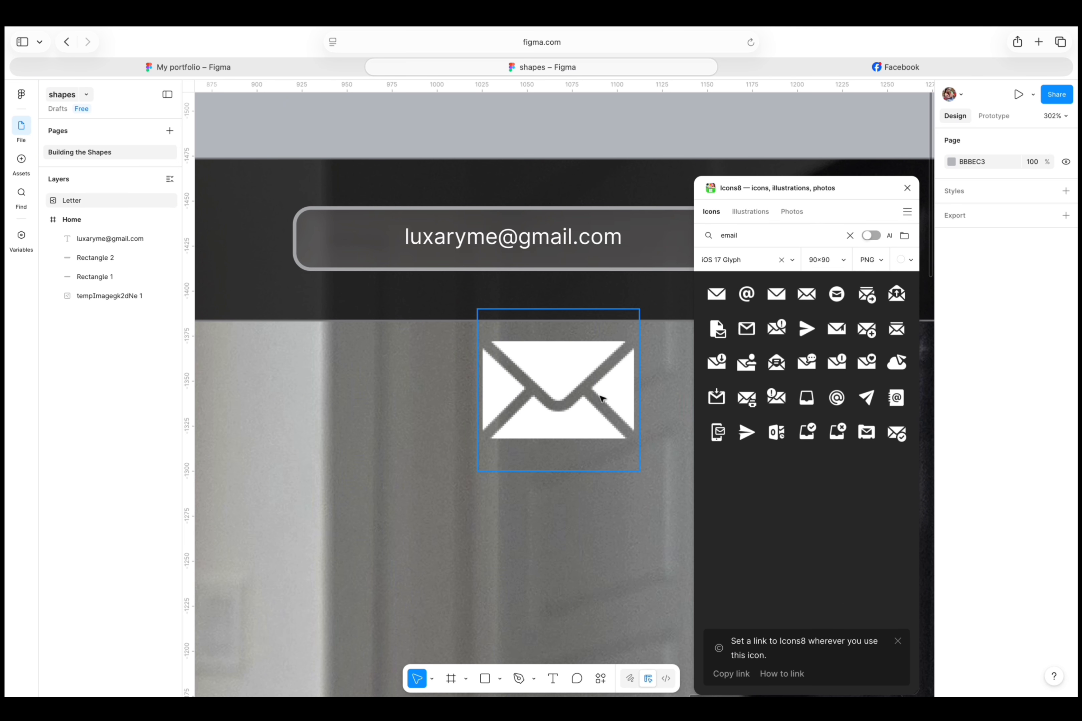
{"action": "left_click", "coordinate": [907, 188]}
- Shrink the envelope icon to about 35 by 29 and place it inside the rounded rectangle, before the e-mail text
{"action": "left_click_drag", "start_coordinate": [640, 308], "coordinate": [540, 419]}
{"action": "left_click", "coordinate": [731, 140]}
{"action": "left_click", "coordinate": [600, 372]}
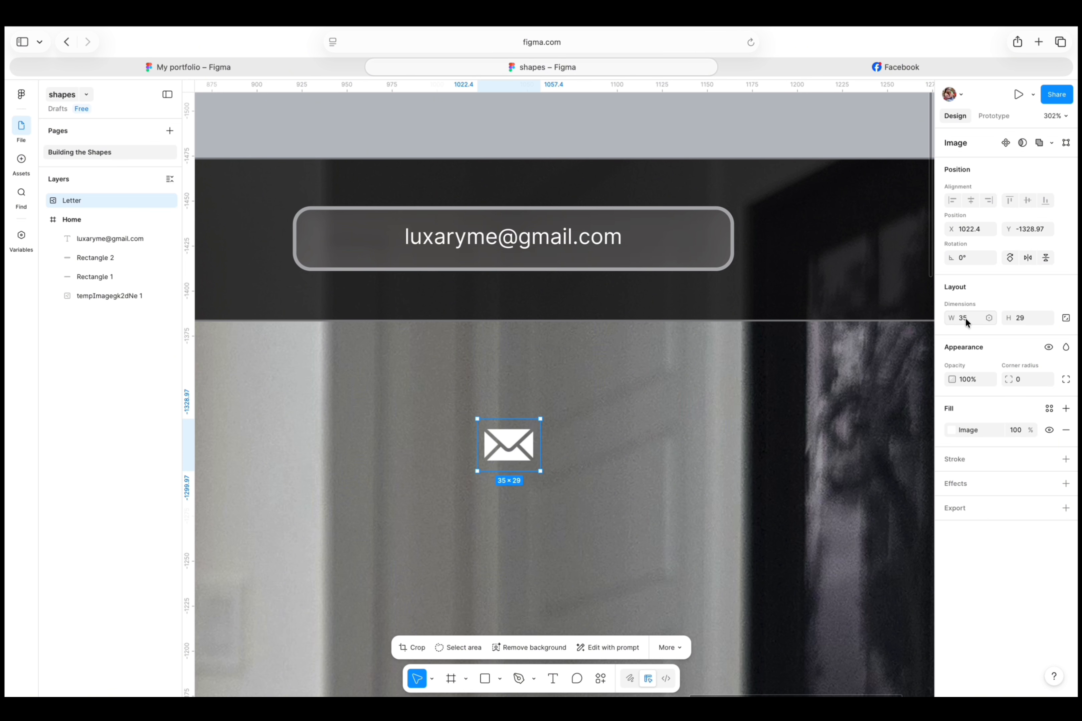
{"action": "left_click_drag", "start_coordinate": [509, 457], "coordinate": [352, 235]}
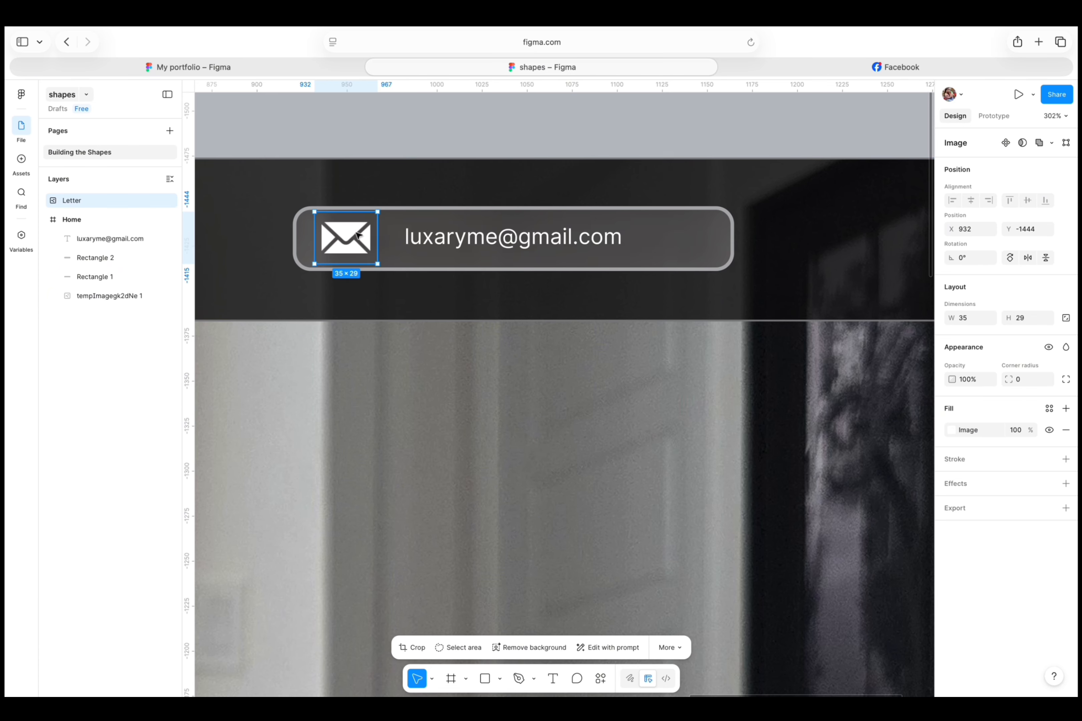
- Move the e-mail text close beside the envelope icon and narrow the rounded rectangle to about 182 wide
{"action": "left_click_drag", "start_coordinate": [450, 237], "coordinate": [444, 241]}
{"action": "left_click", "coordinate": [602, 236]}
{"action": "left_click_drag", "start_coordinate": [730, 241], "coordinate": [619, 238]}
{"action": "left_click", "coordinate": [673, 123]}
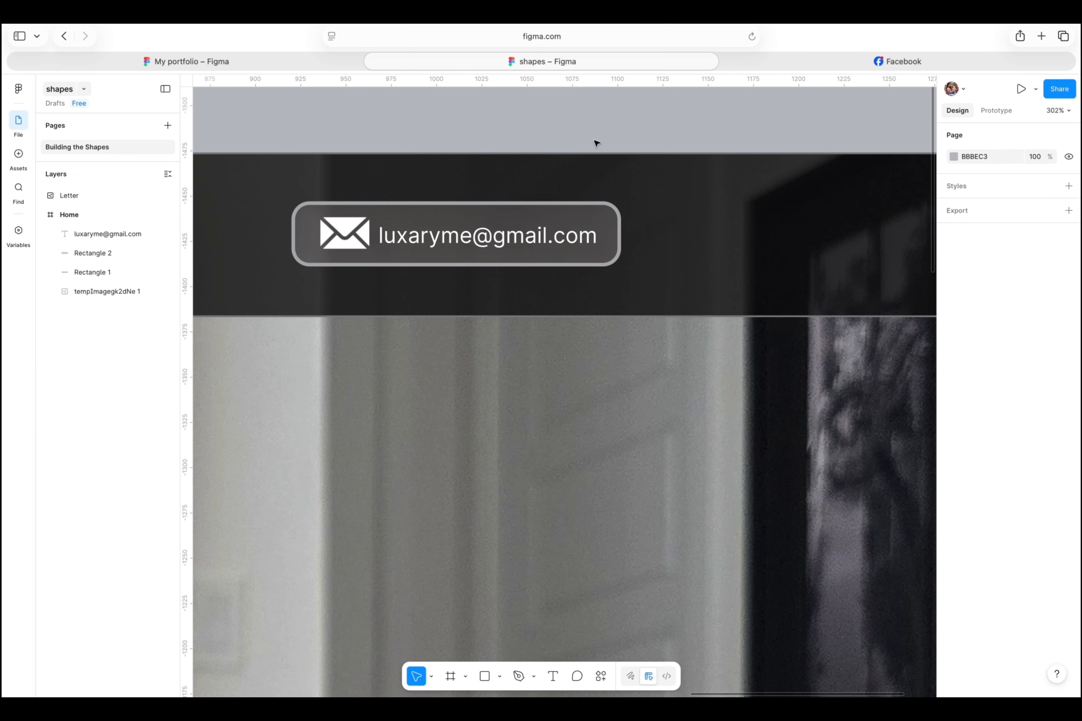
- Group the rounded rectangle, the envelope icon and the e-mail text
{"action": "left_click", "coordinate": [299, 223]}
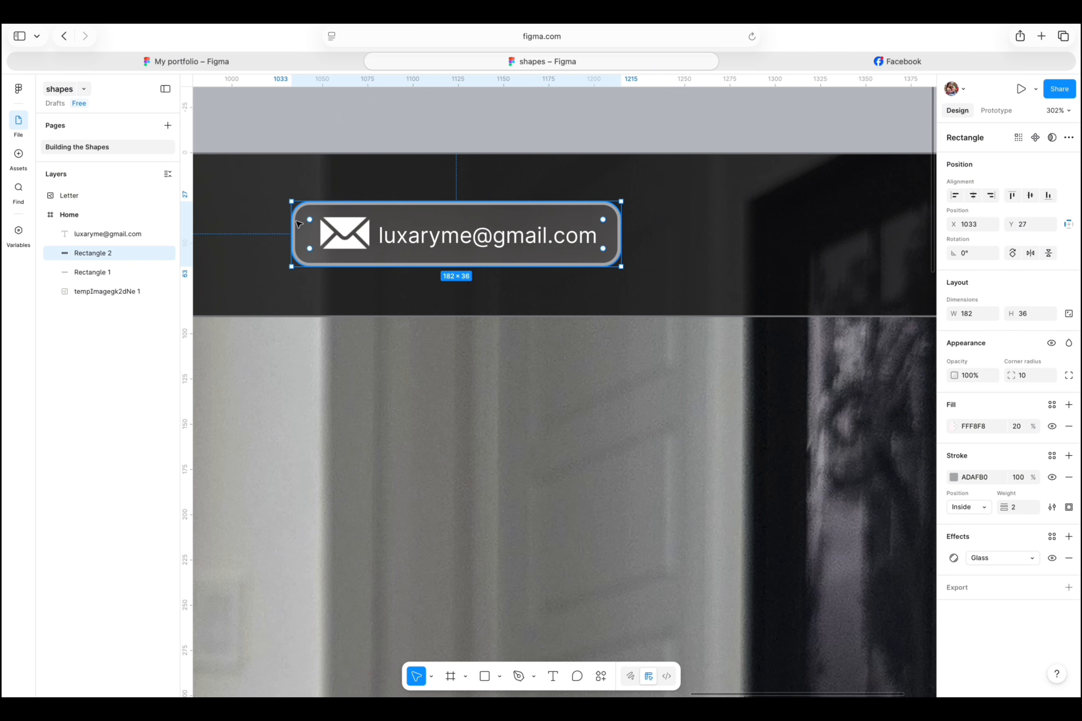
{"action": "left_click", "coordinate": [356, 229], "text": "shift"}
{"action": "left_click", "coordinate": [511, 227], "text": "shift"}
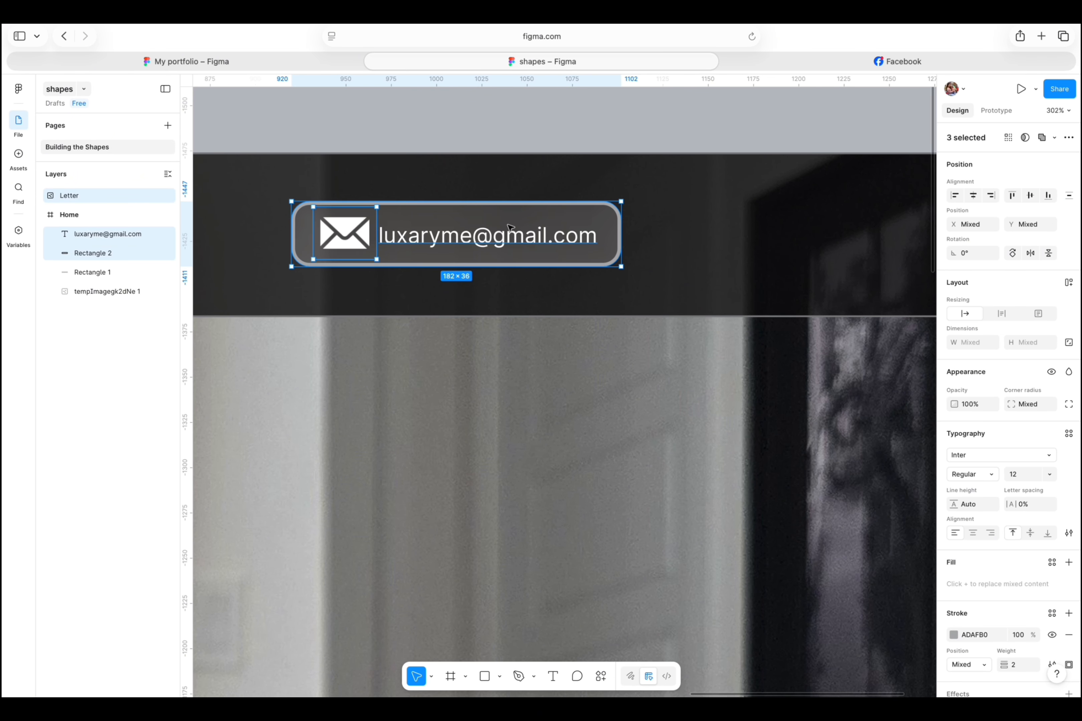
{"action": "right_click", "coordinate": [510, 227]}
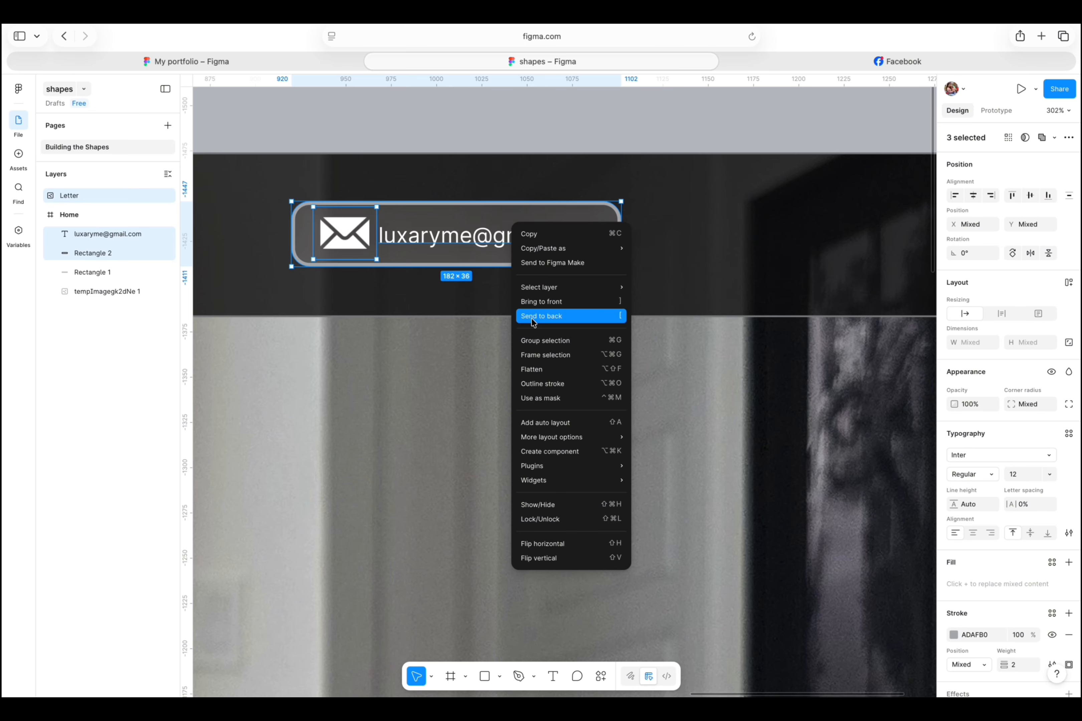
{"action": "left_click", "coordinate": [543, 340]}
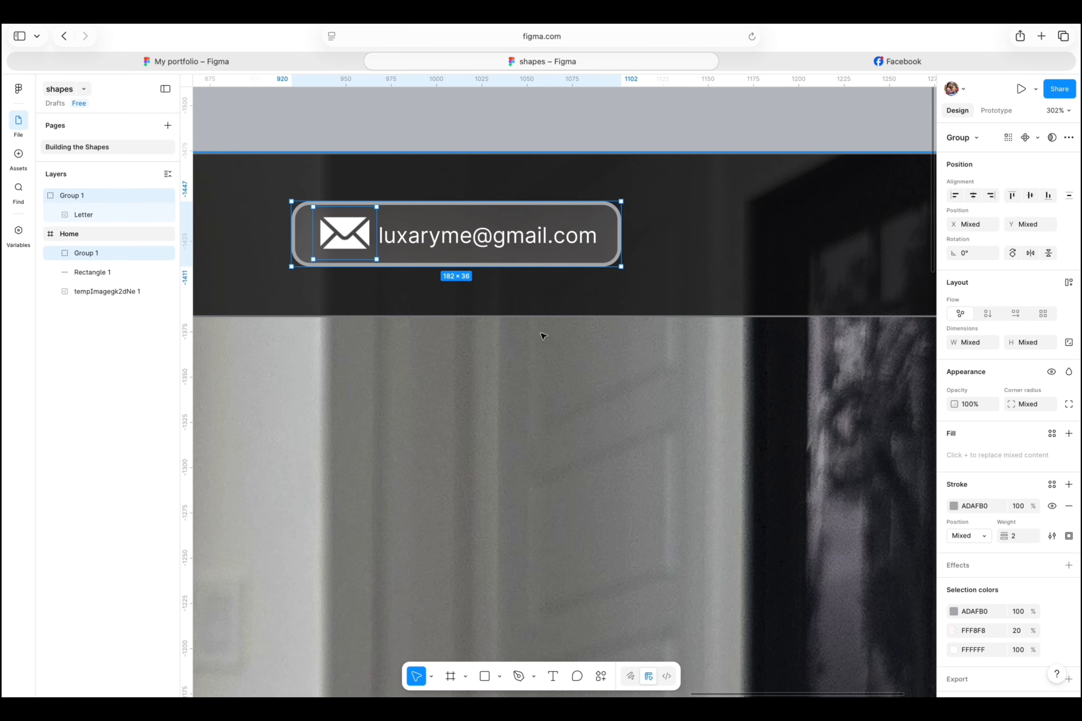
- Shift the group with the rounded rectangle and e-mail text slightly along the header to about X 1036
{"action": "left_click", "coordinate": [693, 200]}
{"action": "left_click", "coordinate": [571, 220]}
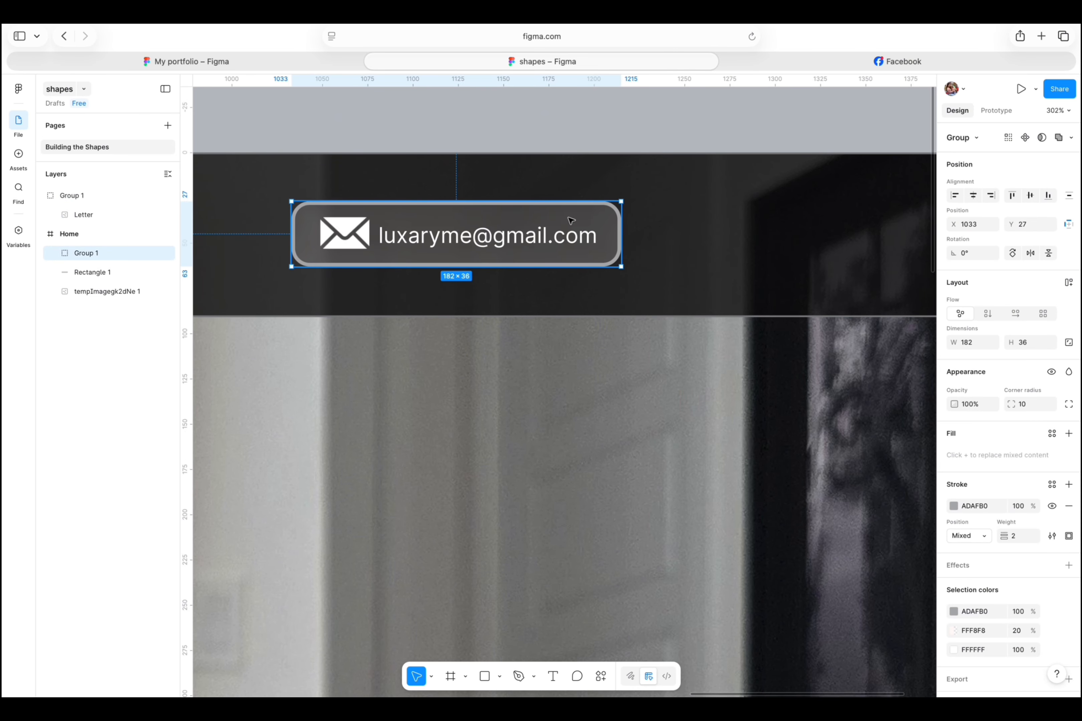
{"action": "mouse_move", "coordinate": [571, 220]}
{"action": "left_mouse_down"}
{"action": "mouse_move", "coordinate": [690, 218]}
{"action": "mouse_move", "coordinate": [557, 222]}
{"action": "left_mouse_up"}
{"action": "left_click", "coordinate": [580, 120]}
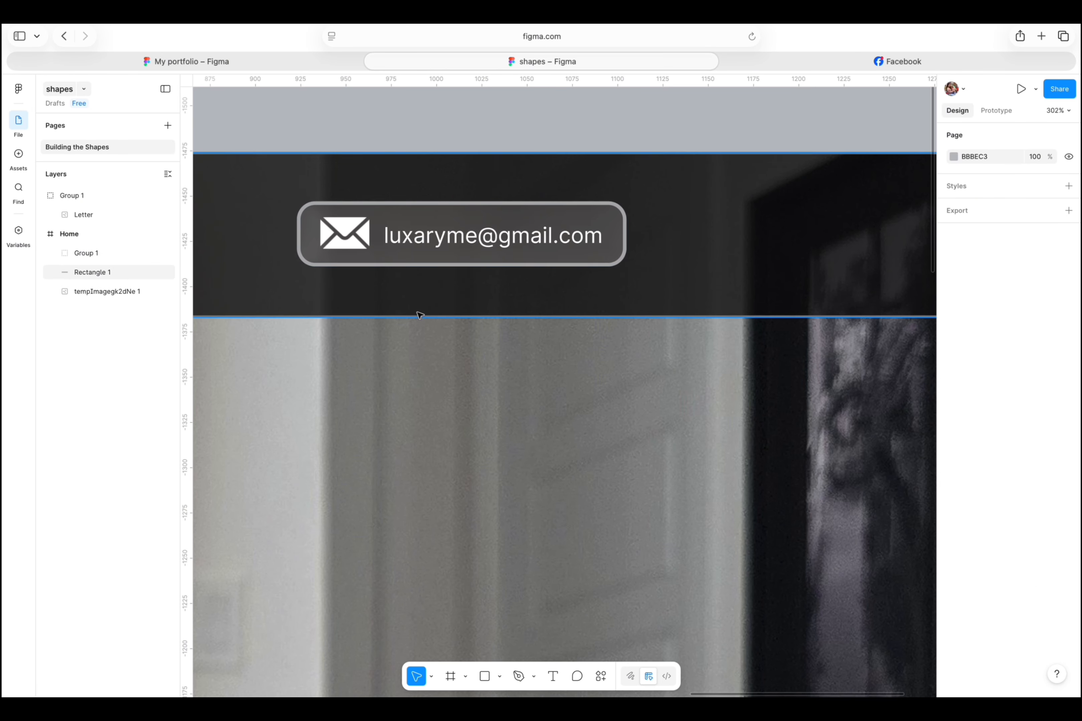
- Ungroup the rounded rectangle and the e-mail text
{"action": "left_click", "coordinate": [418, 244]}
{"action": "right_click", "coordinate": [427, 221]}
{"action": "left_click", "coordinate": [442, 365]}
{"action": "left_click", "coordinate": [553, 117]}
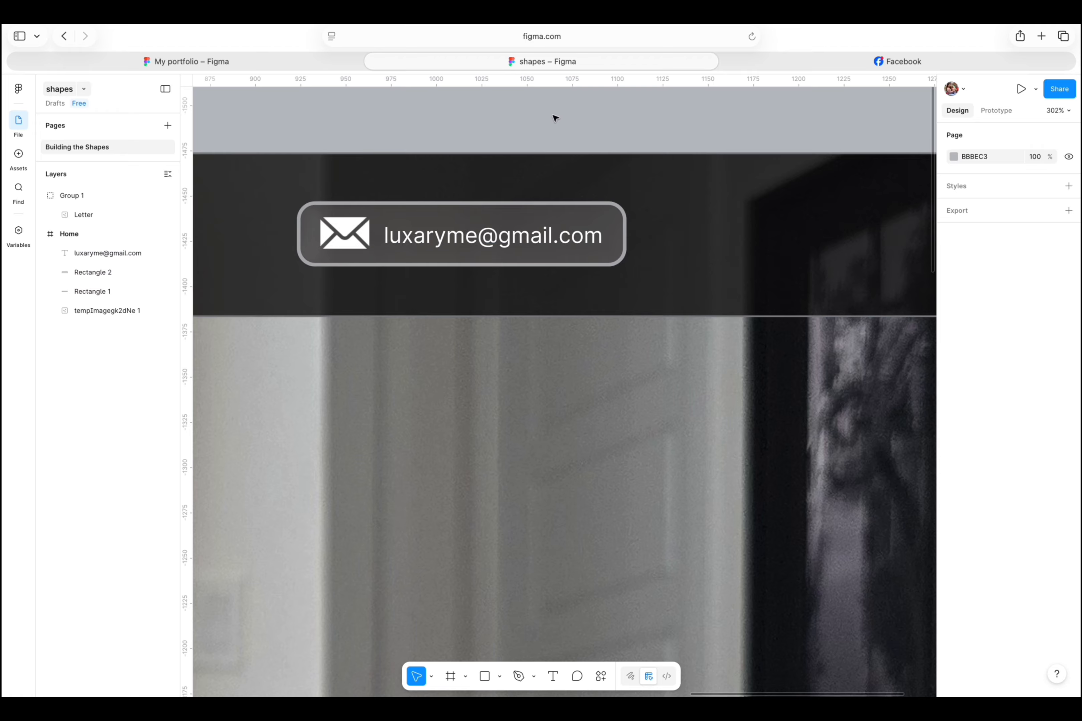
- Select the rounded rectangle, the envelope icon and the e-mail text together and group them
{"action": "left_click", "coordinate": [345, 256]}
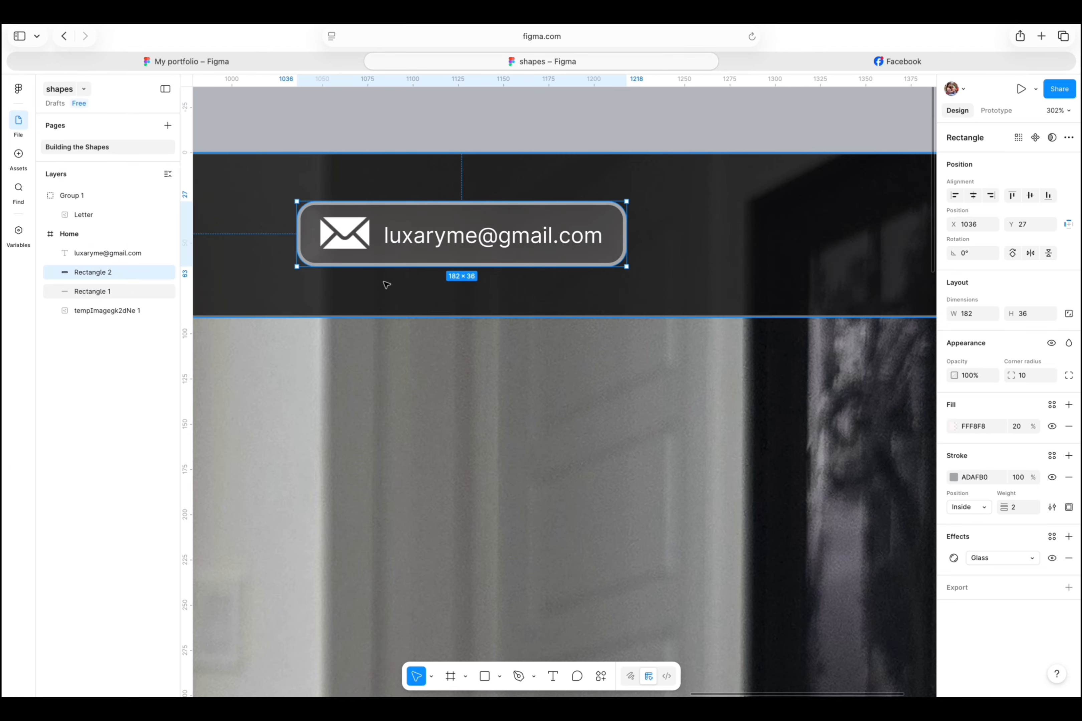
{"action": "left_click", "coordinate": [355, 238], "text": "shift"}
{"action": "left_click", "coordinate": [461, 240], "text": "shift"}
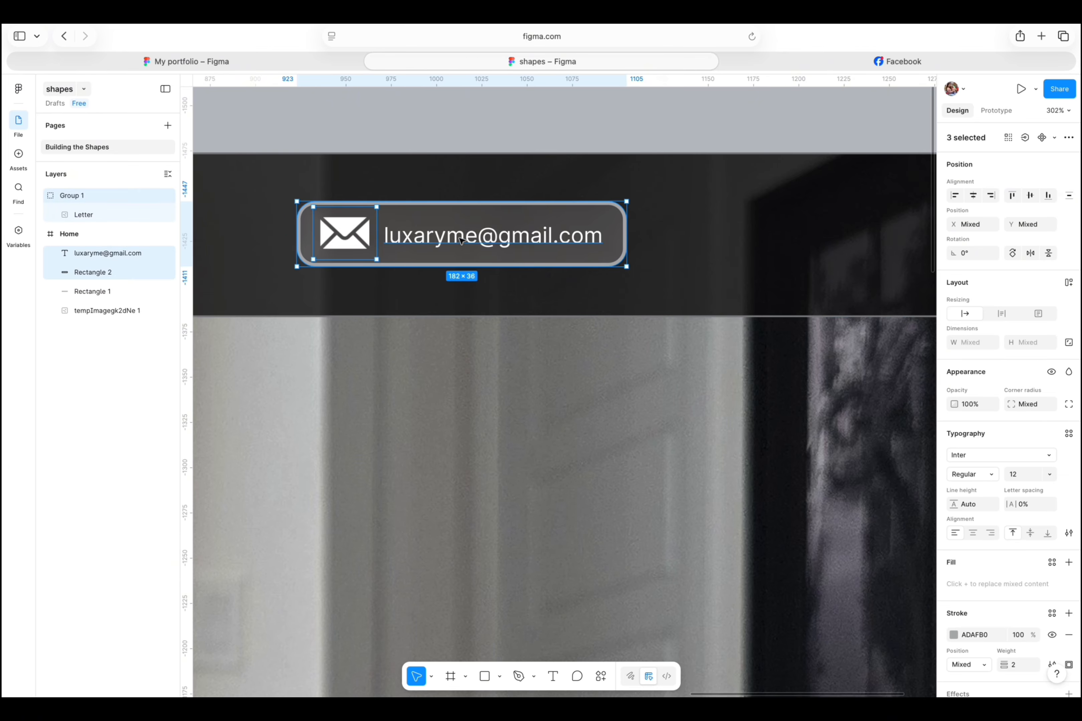
{"action": "right_click", "coordinate": [462, 238]}
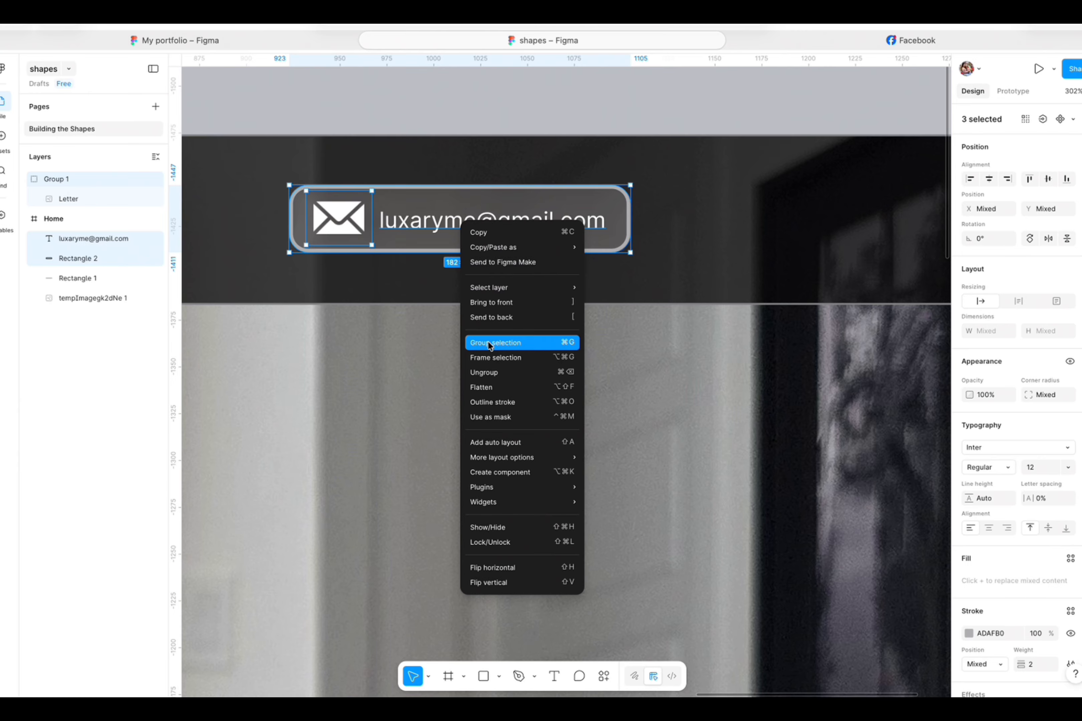
{"action": "left_click", "coordinate": [489, 343]}
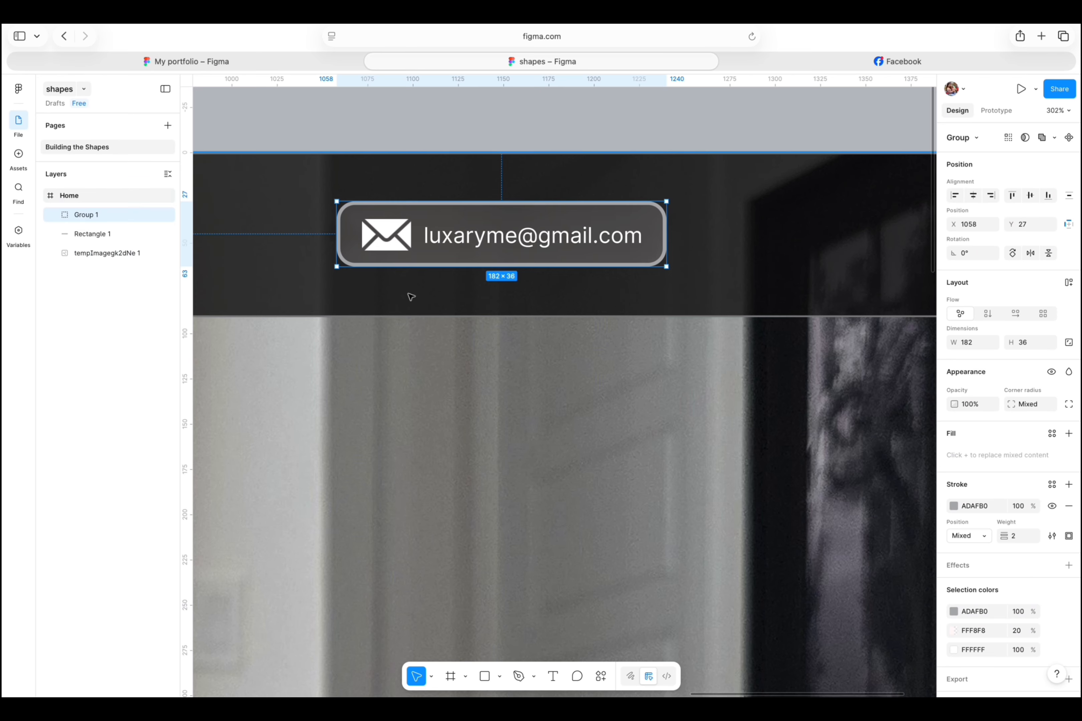
- Move the complete contact badge group to about X 1052, Y 23 in the header
{"action": "left_click_drag", "start_coordinate": [503, 219], "coordinate": [538, 209]}
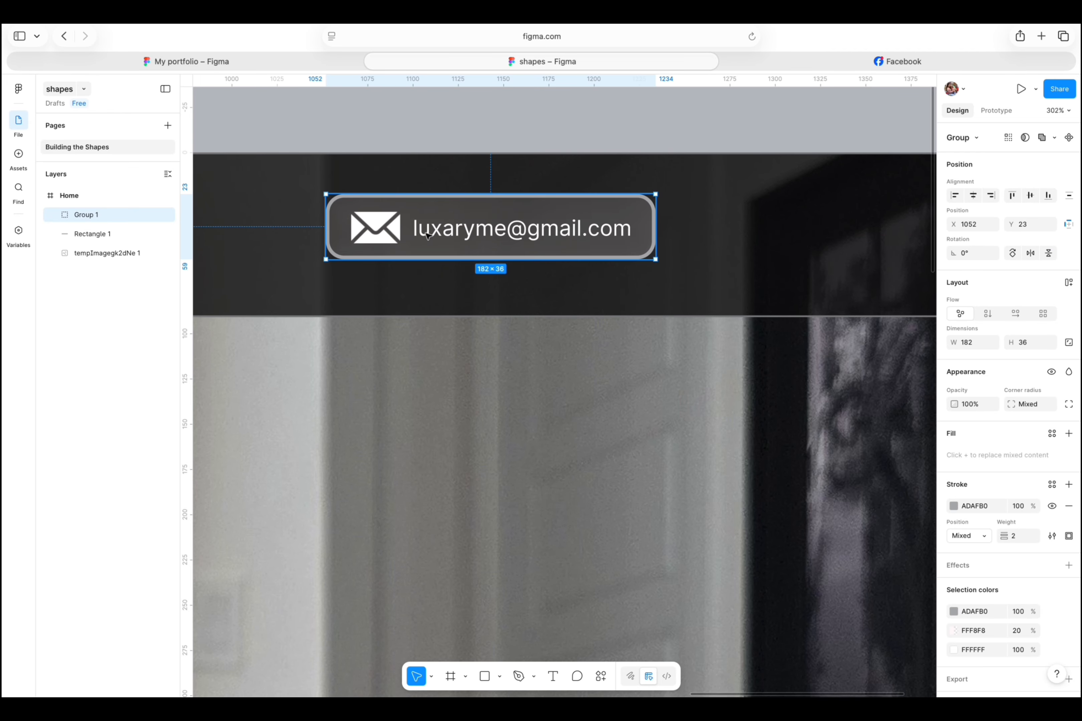
{"action": "left_click", "coordinate": [393, 118]}
{"action": "left_click", "coordinate": [525, 212]}
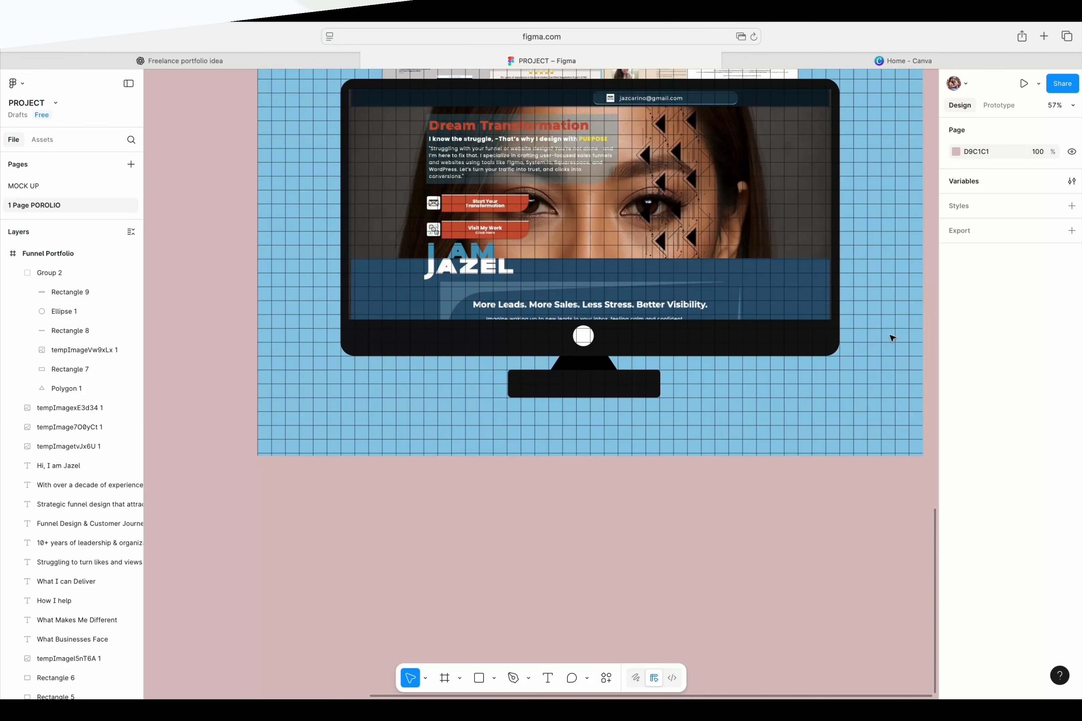
- In the PROJECT file, draw an ellipse about 1032 by 1059 overlapping the website collage and monitor mockup
{"action": "scroll", "coordinate": [539, 372], "scroll_direction": "down", "scroll_amount": 5}
{"action": "left_click", "coordinate": [494, 678]}
{"action": "left_click", "coordinate": [531, 611]}
{"action": "left_click_drag", "start_coordinate": [441, 481], "coordinate": [577, 619]}
- Give the ellipse a radial gradient fill with stops 219EBC at 15% and 8ECAE6 at 100%
{"action": "left_click", "coordinate": [955, 422]}
{"action": "left_click", "coordinate": [828, 393]}
{"action": "left_click", "coordinate": [848, 519]}
{"action": "left_click", "coordinate": [708, 678]}
{"action": "left_click", "coordinate": [848, 499]}
{"action": "scroll", "coordinate": [558, 418], "scroll_direction": "down", "scroll_amount": 4}
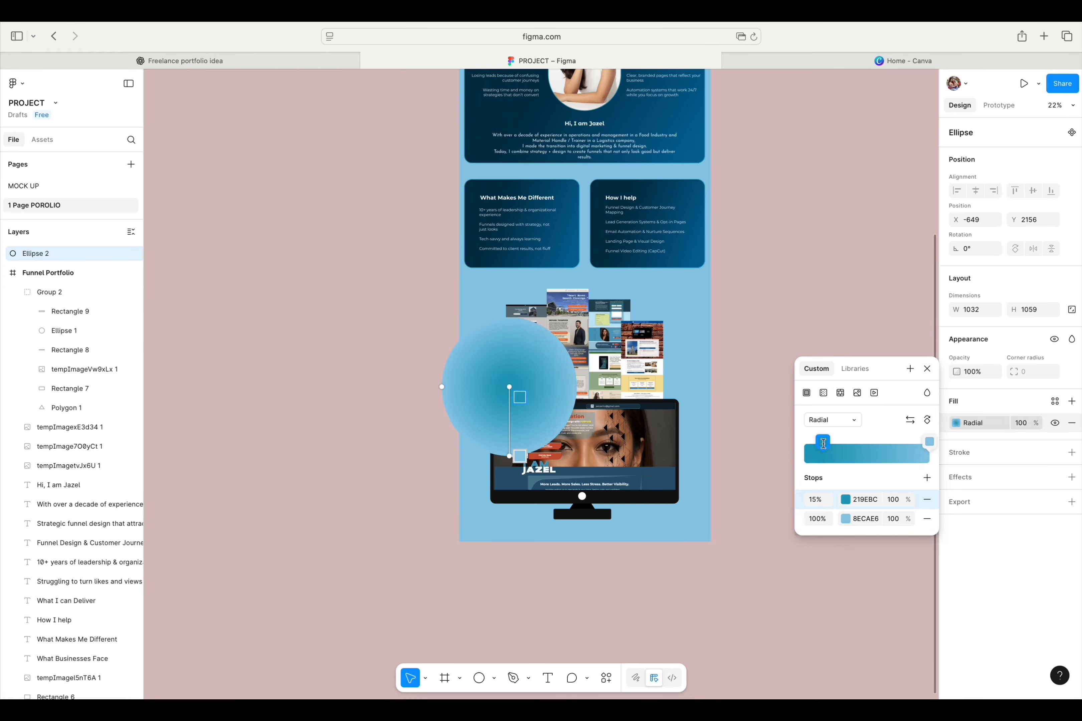
- Move the gradient ellipse to about X 341, Y 1953 and place its layer below all other layers
{"action": "left_click_drag", "start_coordinate": [509, 386], "coordinate": [638, 361]}
{"action": "left_click_drag", "start_coordinate": [59, 412], "coordinate": [72, 656]}
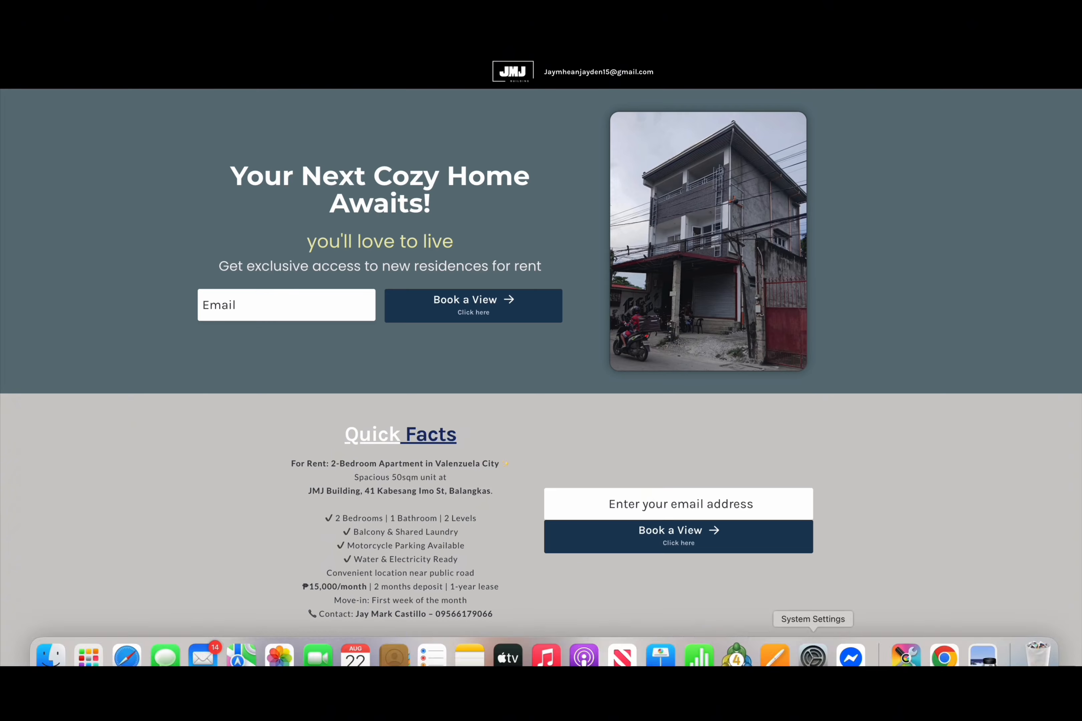
{"action": "scroll", "coordinate": [540, 360], "scroll_direction": "down", "scroll_amount": 15}
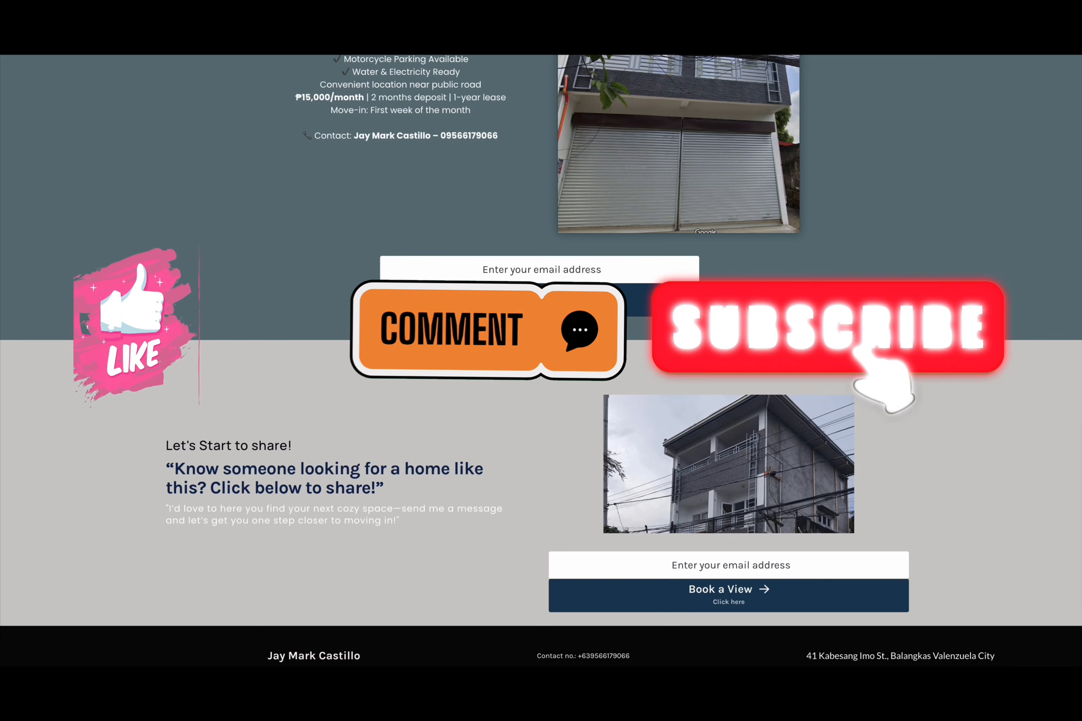
- Look through the sample landing pages for the apartment rental, the church rebuilding mission and the financial advisor guide
{"action": "scroll", "coordinate": [541, 361], "scroll_direction": "up", "scroll_amount": 10}
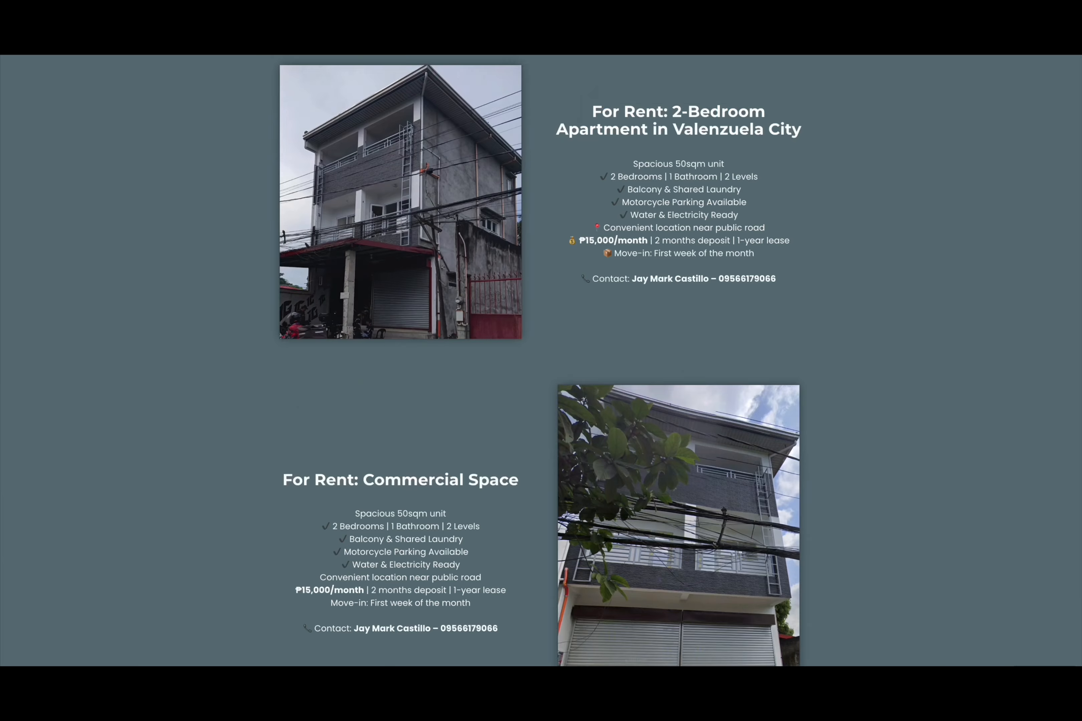
{"action": "scroll", "coordinate": [541, 361], "scroll_direction": "down", "scroll_amount": 5}
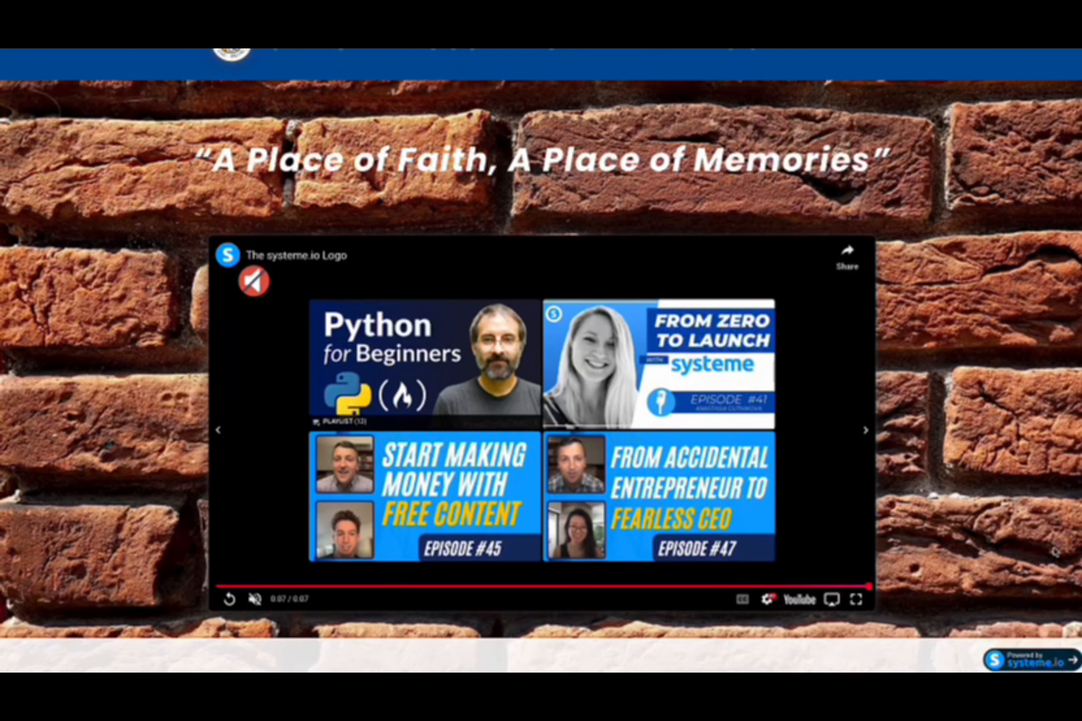
{"action": "scroll", "coordinate": [1055, 552], "scroll_direction": "down", "scroll_amount": 15}
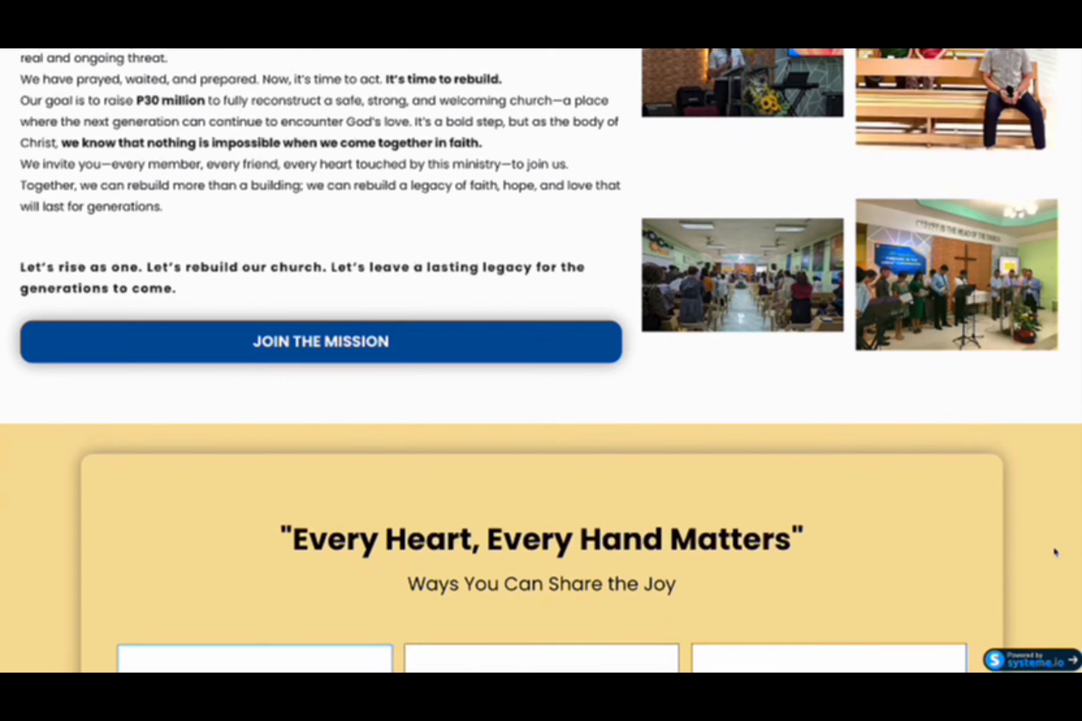
{"action": "scroll", "coordinate": [1054, 552], "scroll_direction": "down", "scroll_amount": 15}
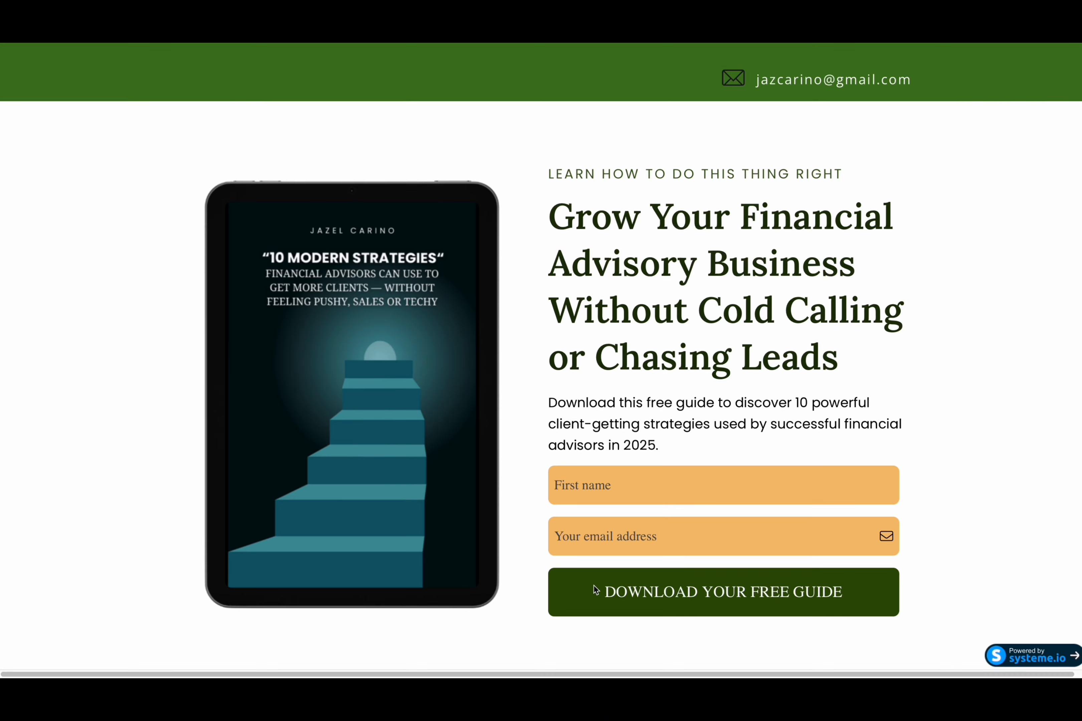
{"action": "scroll", "coordinate": [594, 585], "scroll_direction": "down", "scroll_amount": 5}
{"action": "scroll", "coordinate": [593, 585], "scroll_direction": "down", "scroll_amount": 5}
{"action": "scroll", "coordinate": [594, 585], "scroll_direction": "down", "scroll_amount": 6}
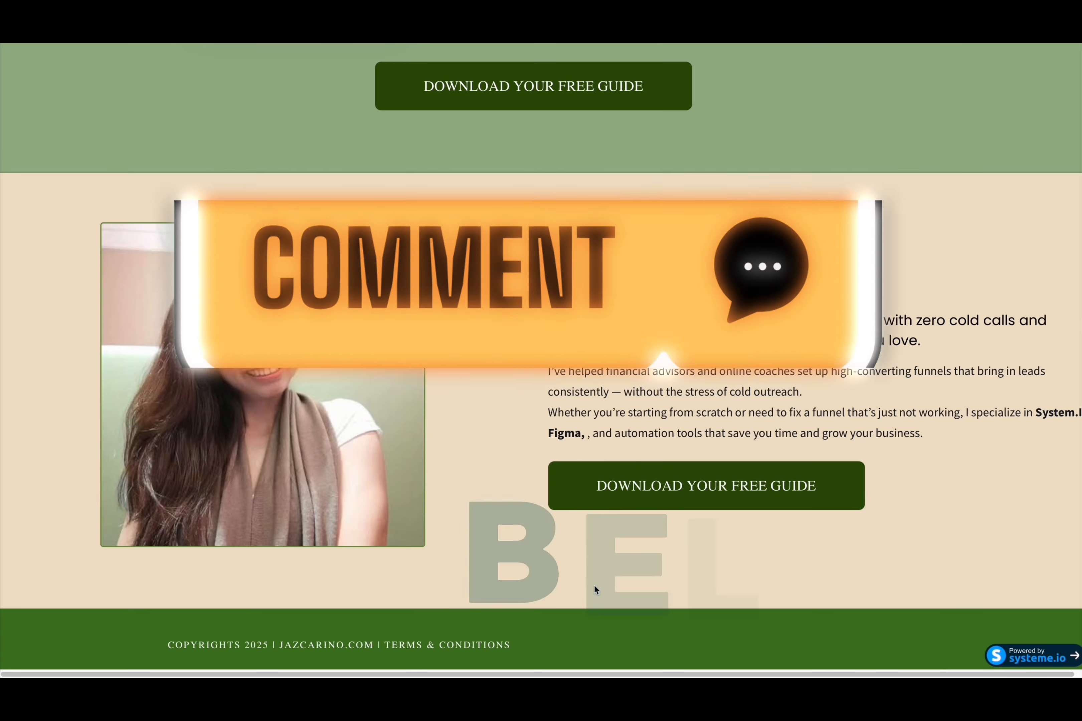